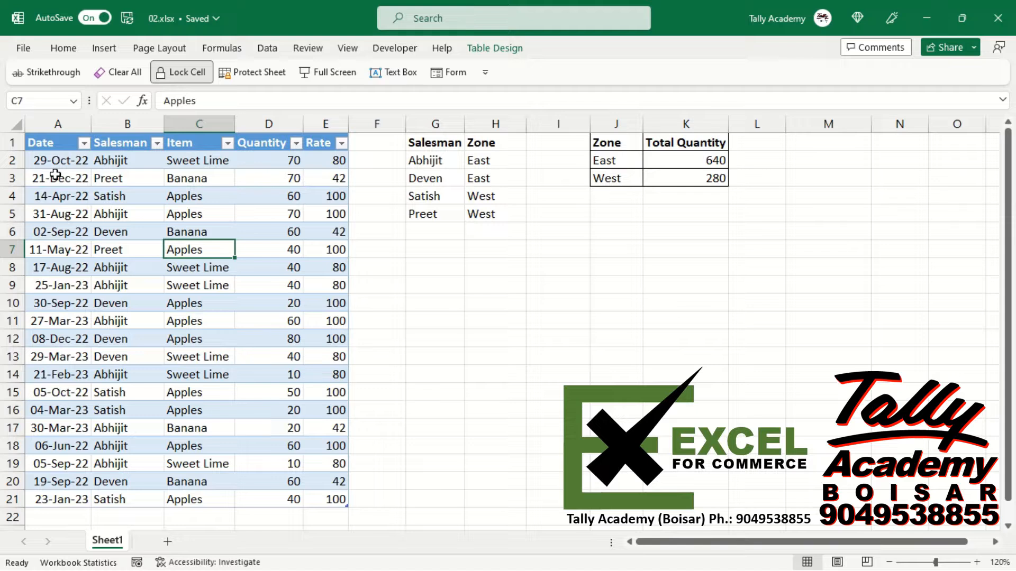
Examine the sales table's columns, the salesman-to-zone list in G1:H5 and the total quantity by zone summary.
left_click(55, 175)
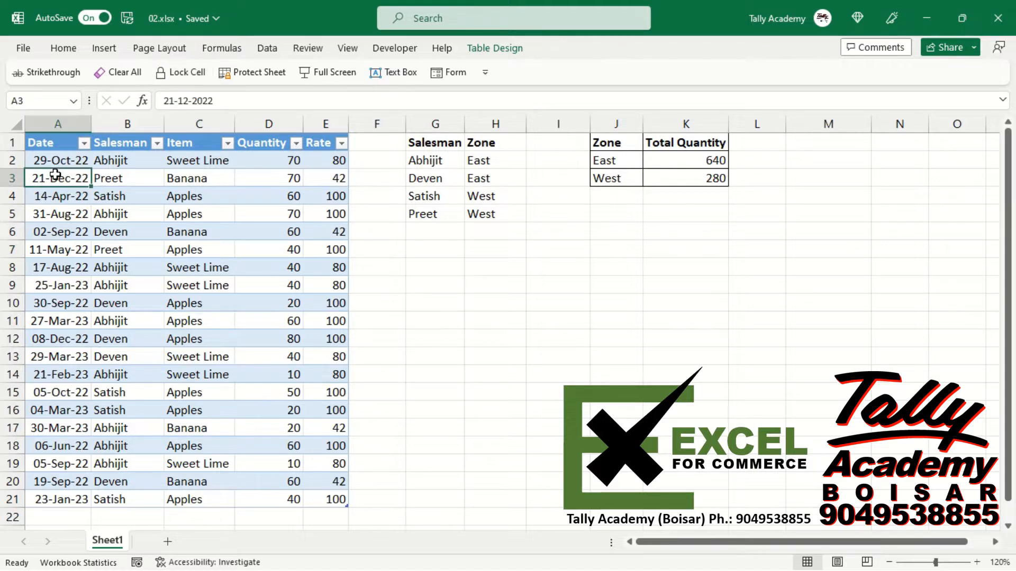
left_click(122, 182)
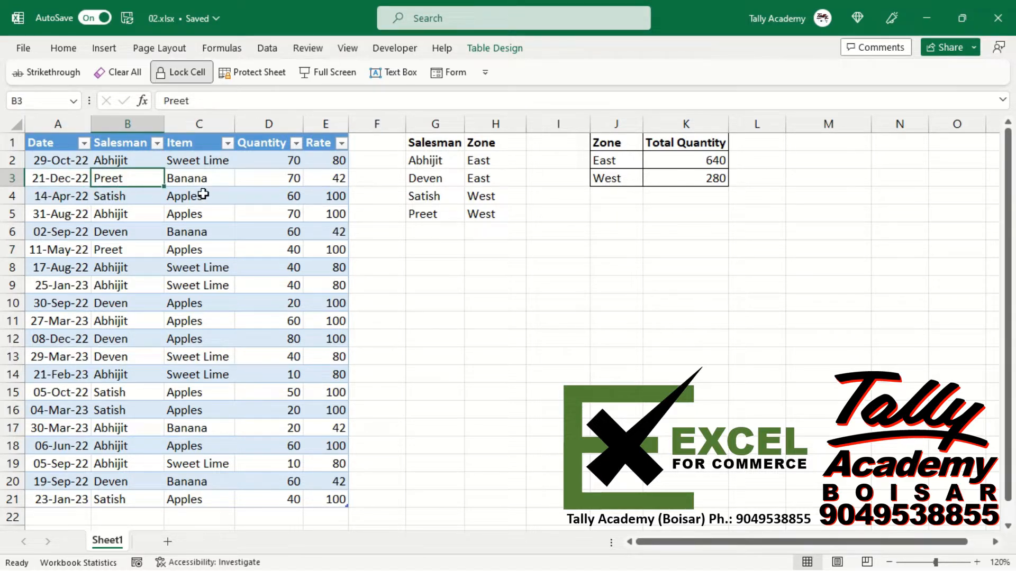
left_click(191, 179)
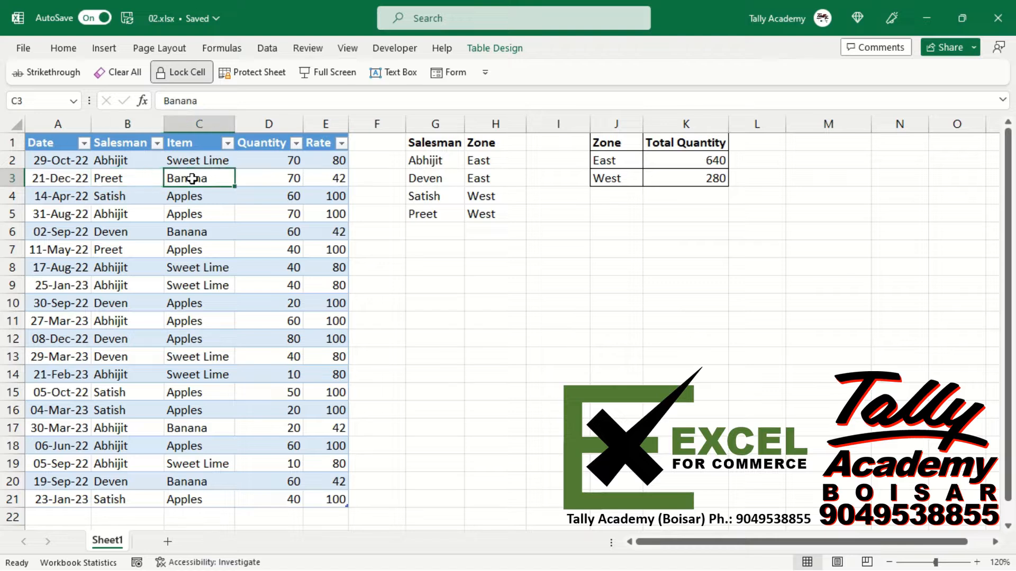
left_click(279, 184)
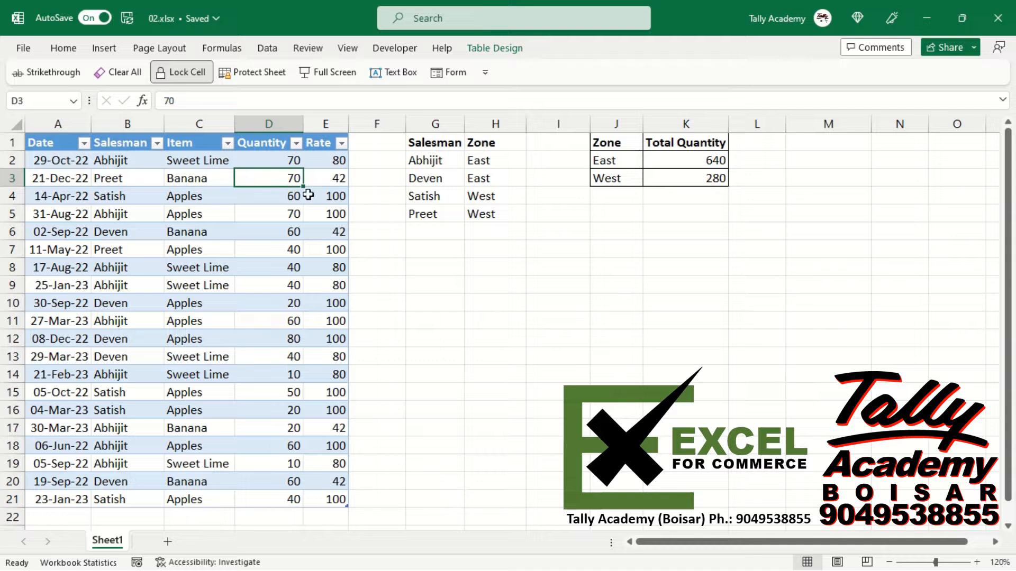
left_click(427, 163)
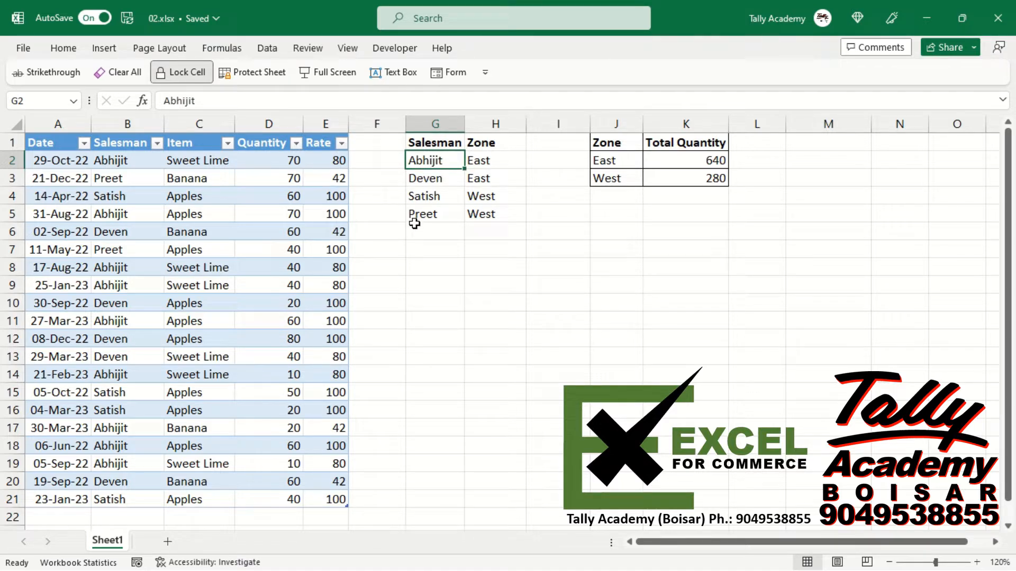
left_click(477, 194)
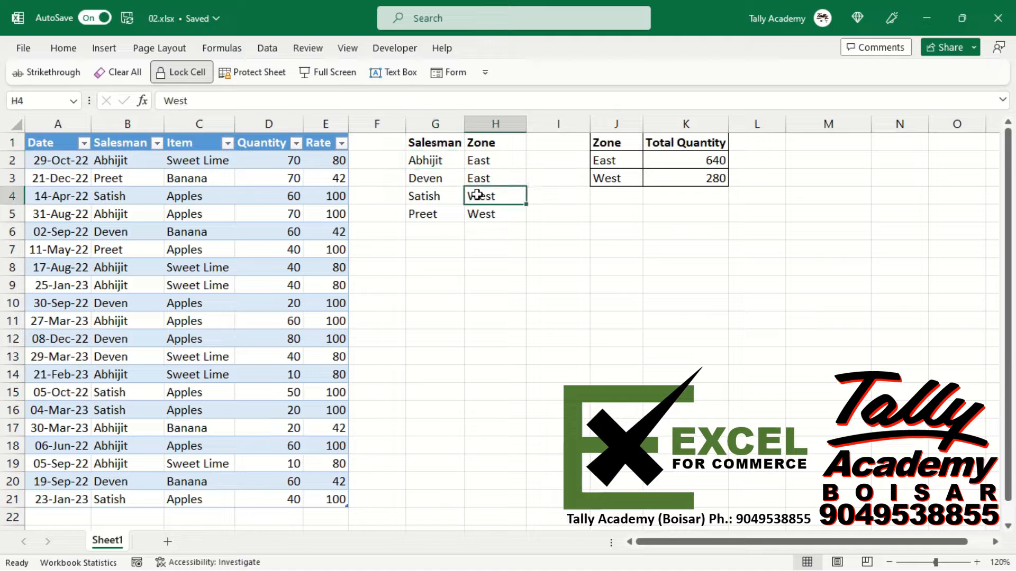
left_click(234, 206)
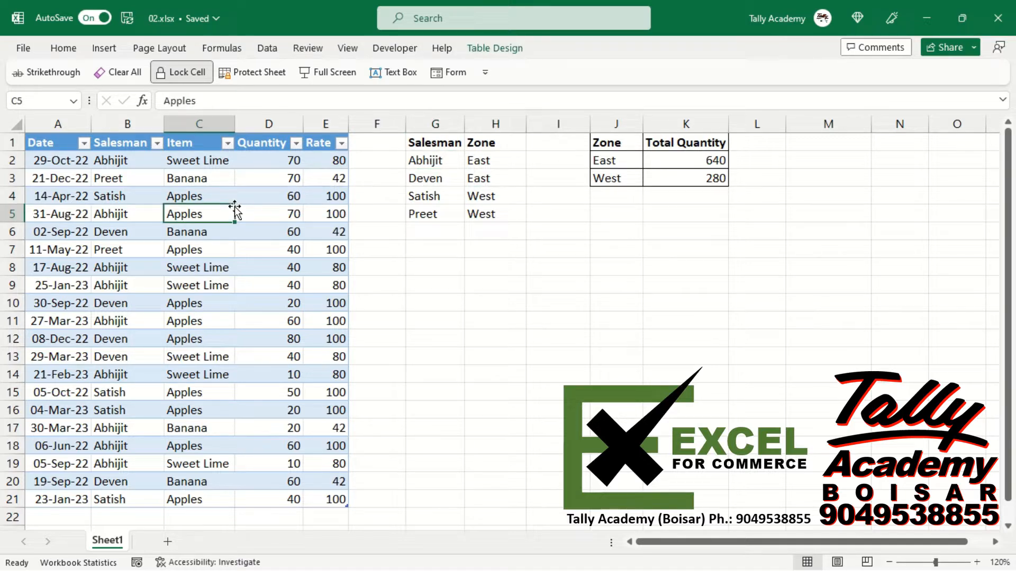
left_click(597, 161)
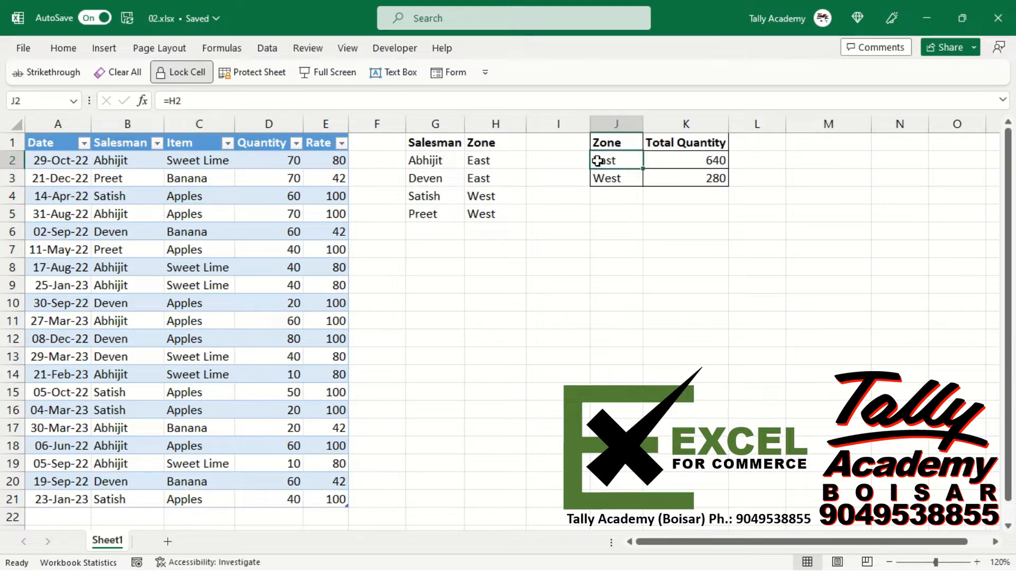
left_click(693, 160)
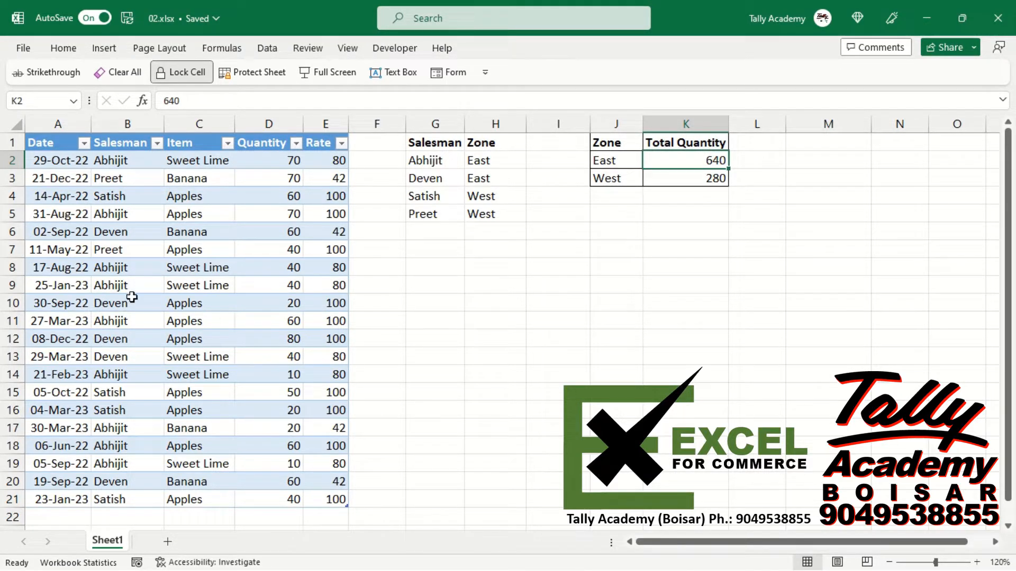
Convert the salesman and zone list in G1:H5 into a table with headers.
left_click(446, 180)
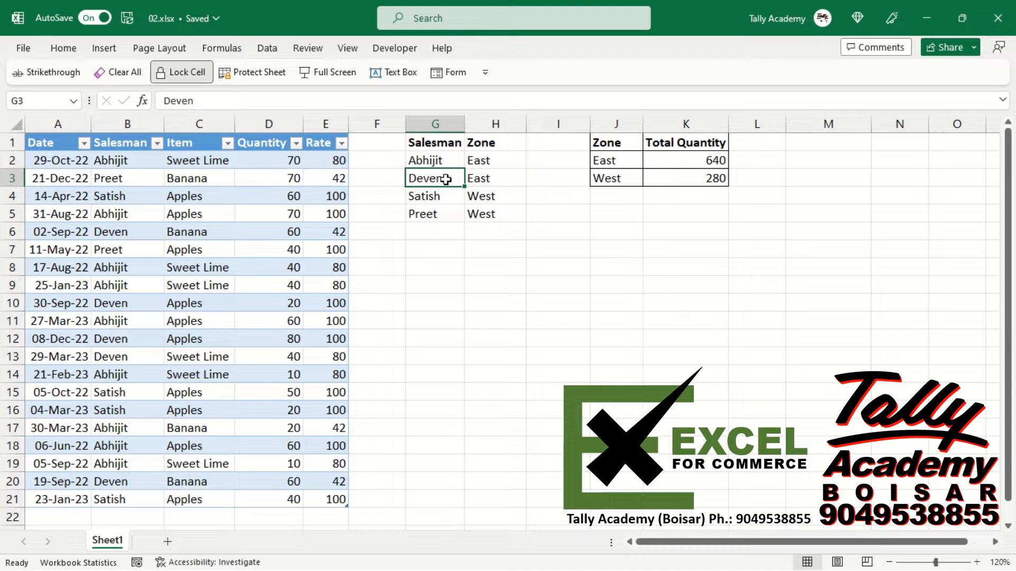
left_click(117, 50)
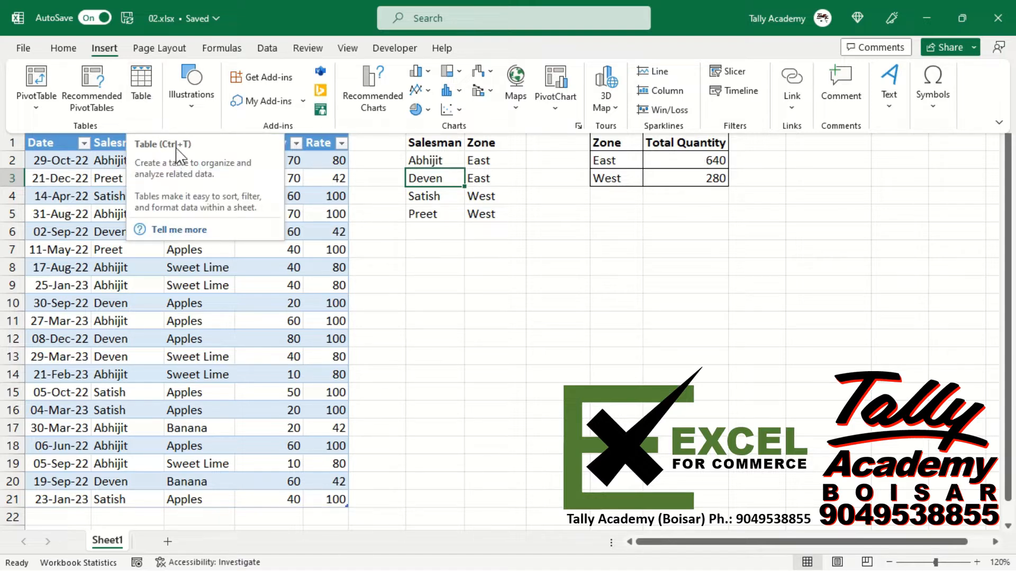
left_click(447, 178)
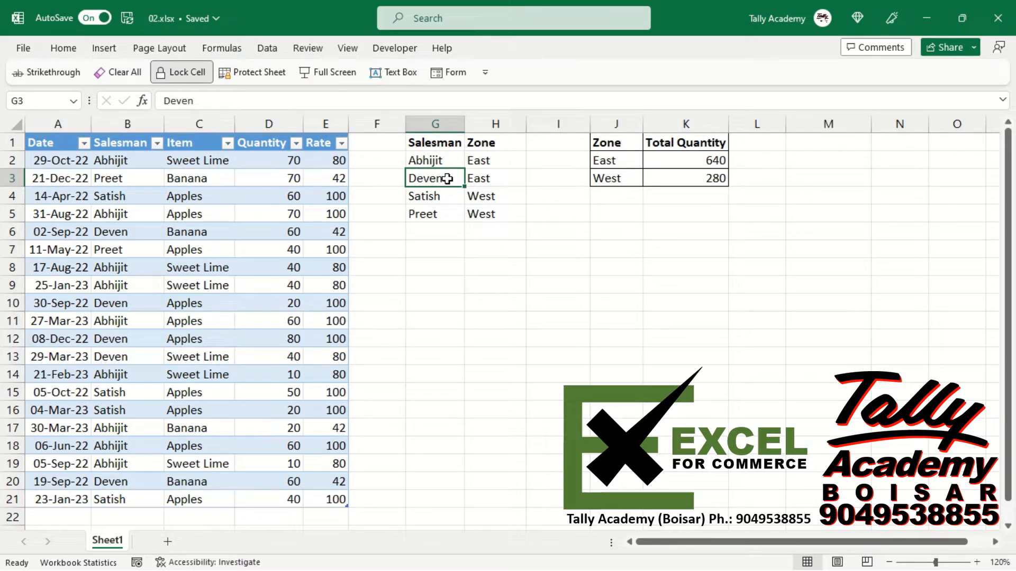
key("ctrl+t")
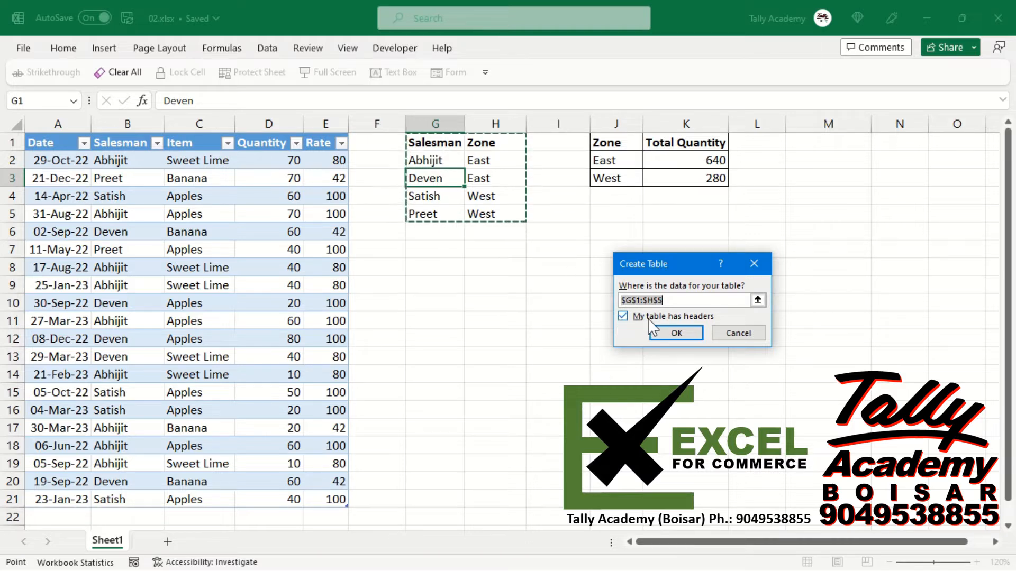
left_click(622, 317)
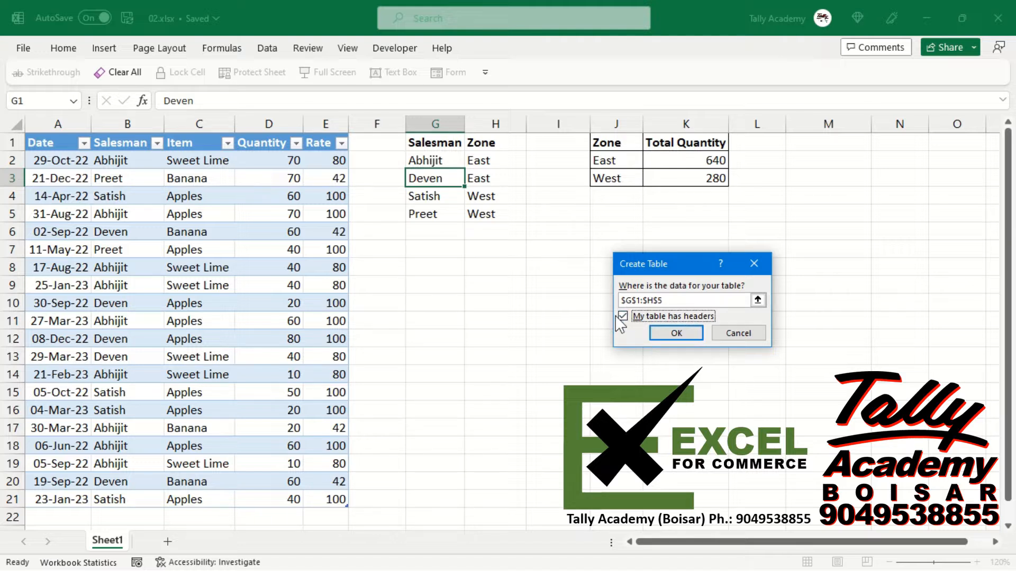
left_click(675, 334)
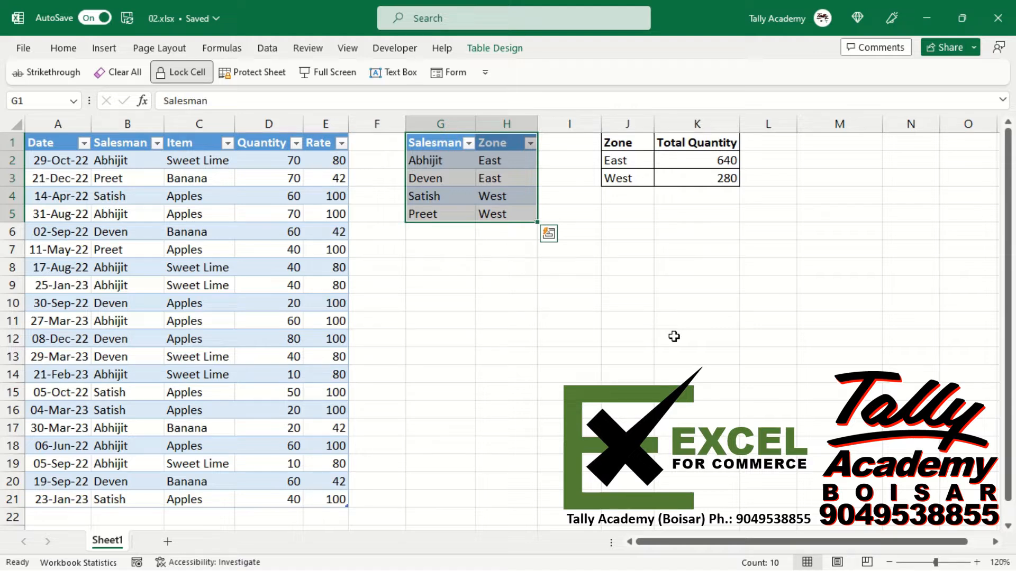
Rename the salesman and zone table as Zones.
left_click(507, 195)
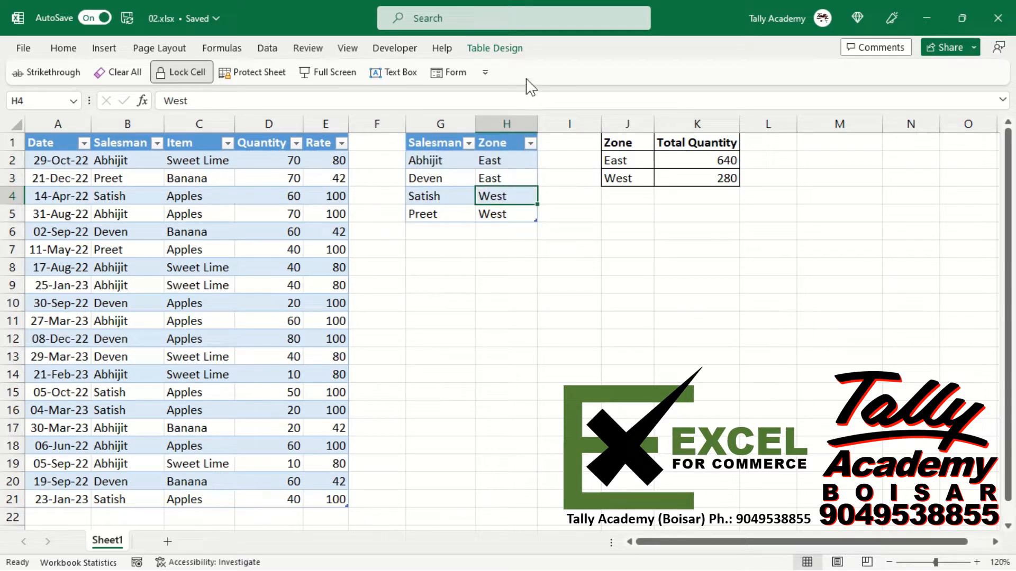
left_click(497, 52)
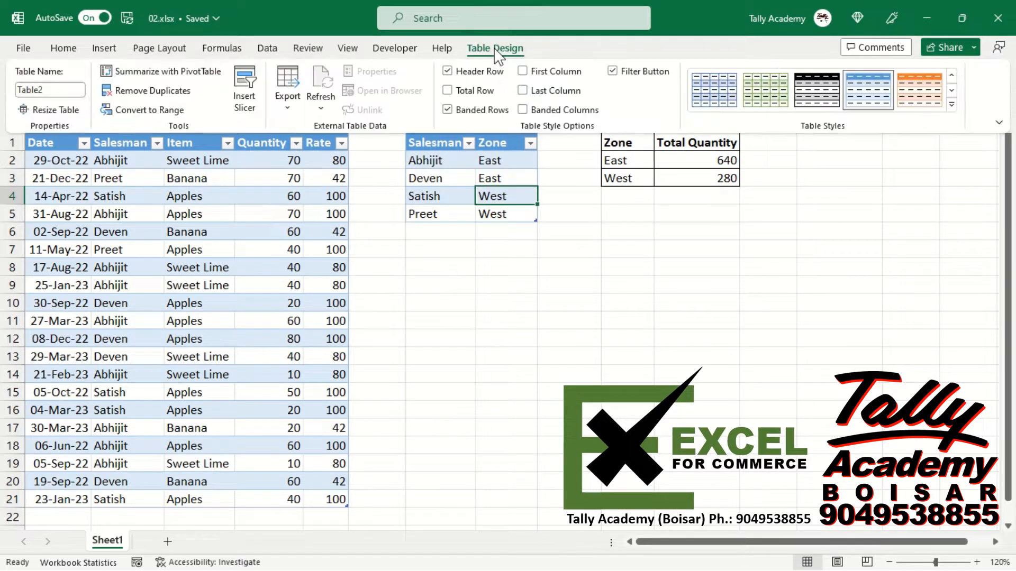
left_click(66, 89)
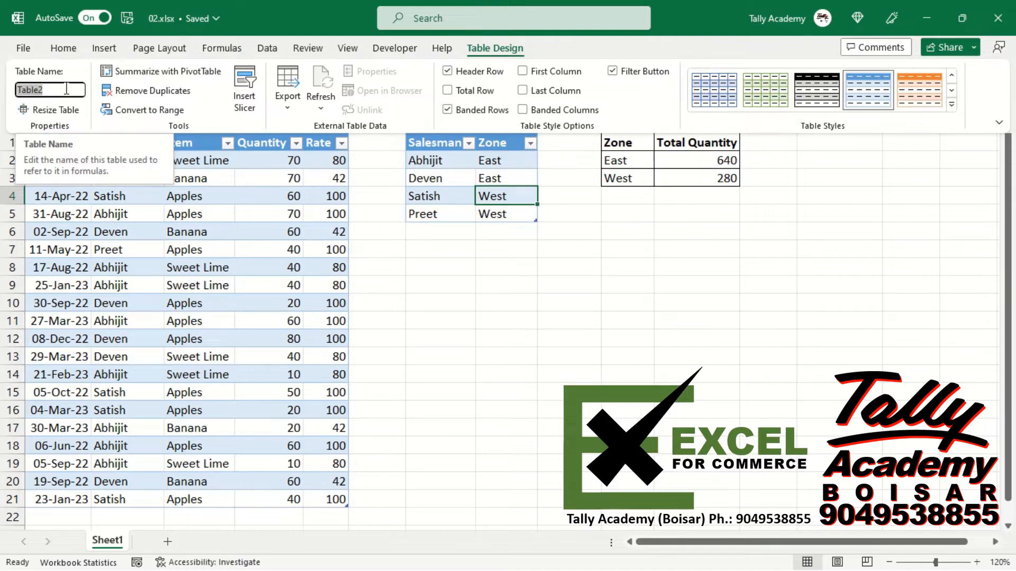
type("Z")
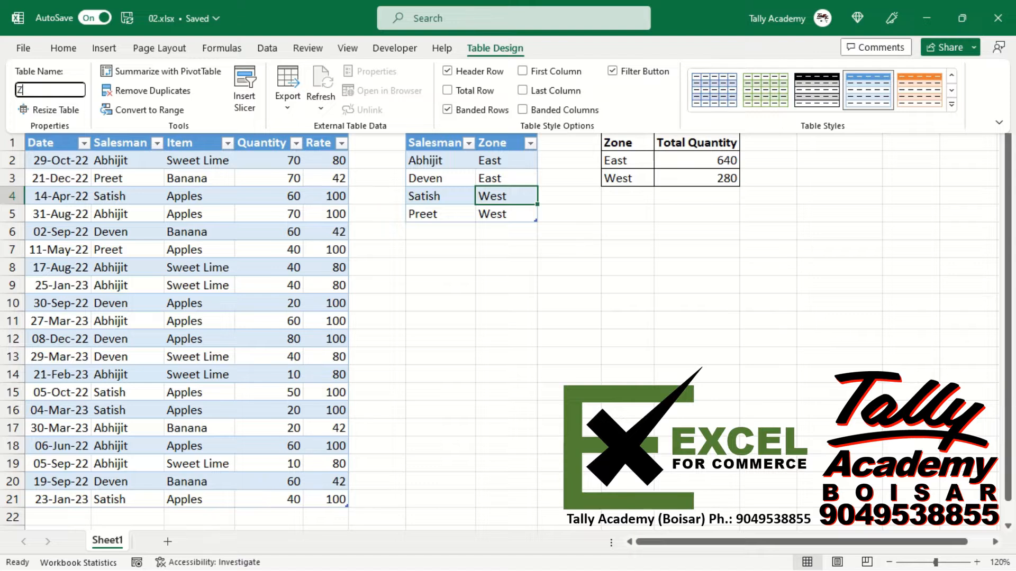
type("ones")
key("Return")
Rename the sales data table in columns A to E as Sales.
left_click(168, 213)
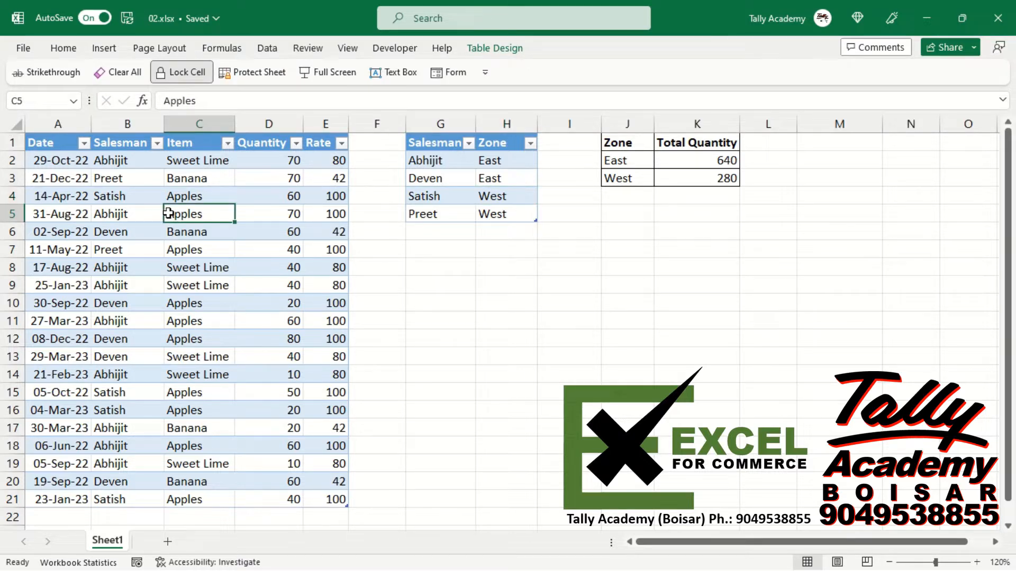
left_click(492, 52)
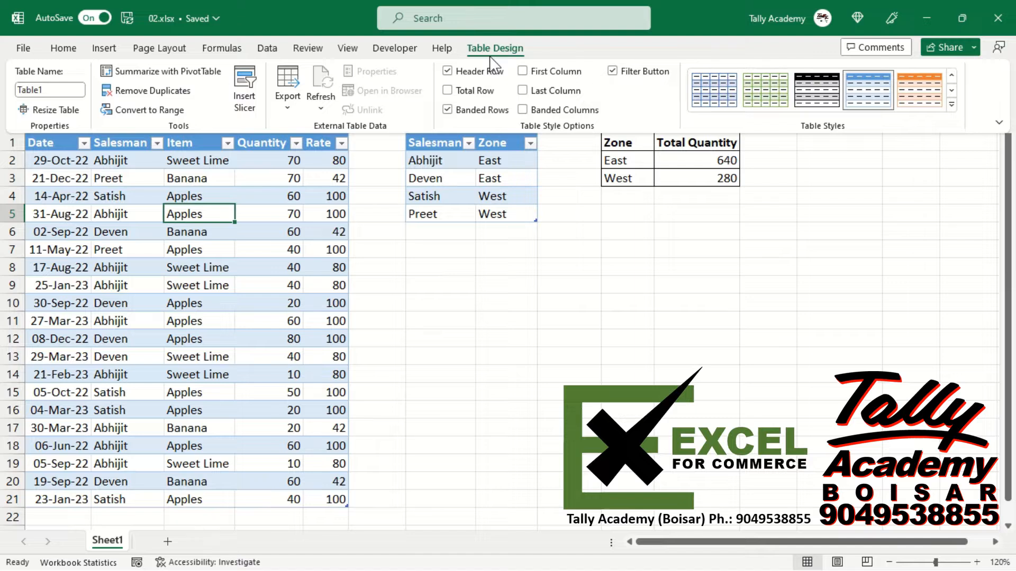
left_click(55, 91)
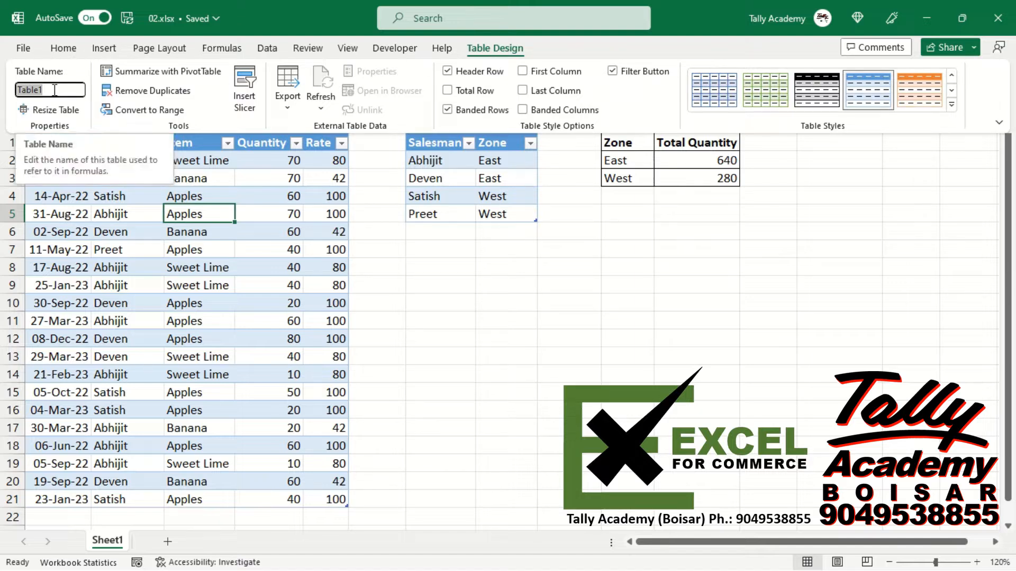
type("Sale")
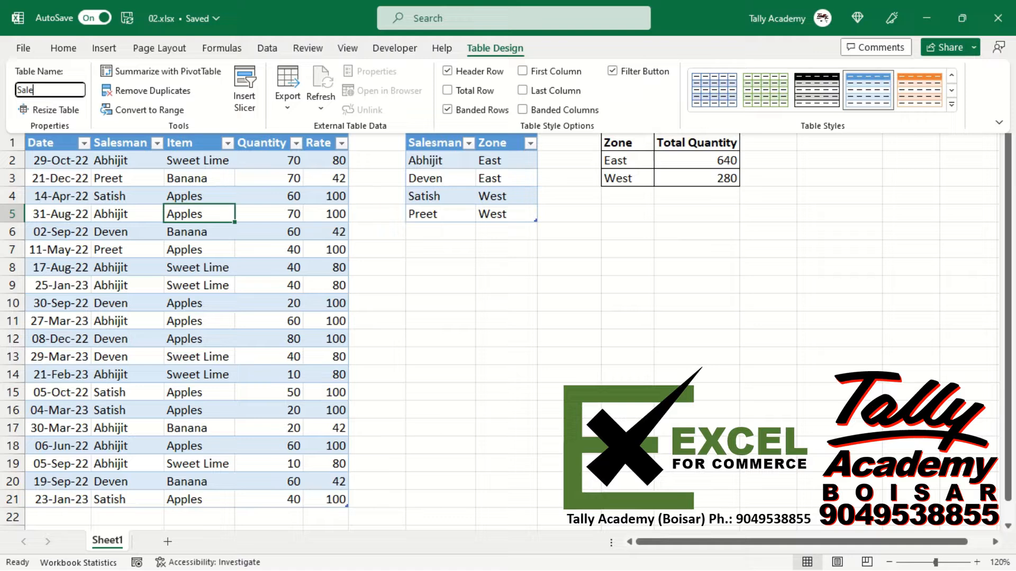
type("s")
key("Return")
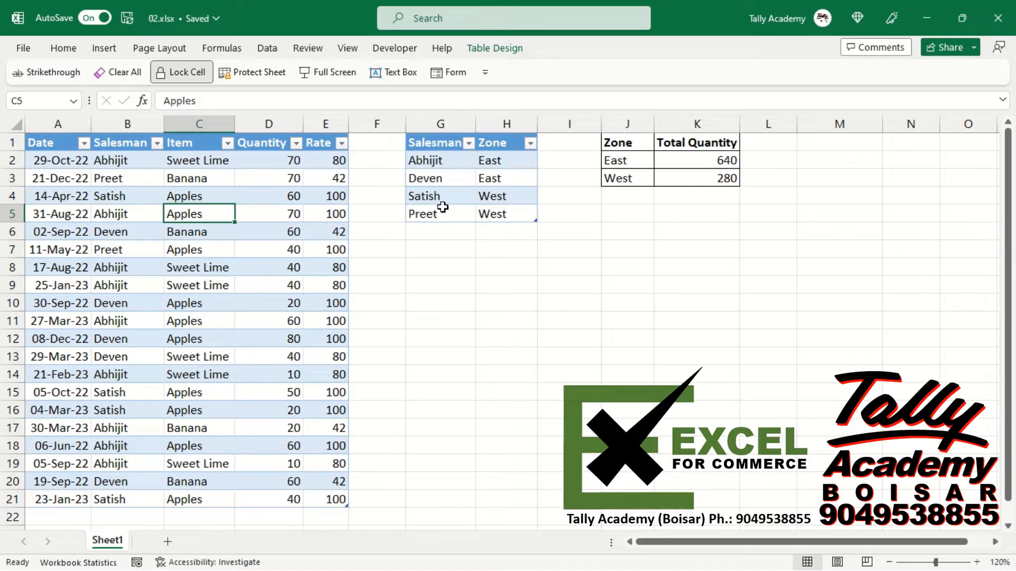
Go through the salesman entries in G2:G5 one by one and check the first zone in the summary at J2.
left_click(439, 160)
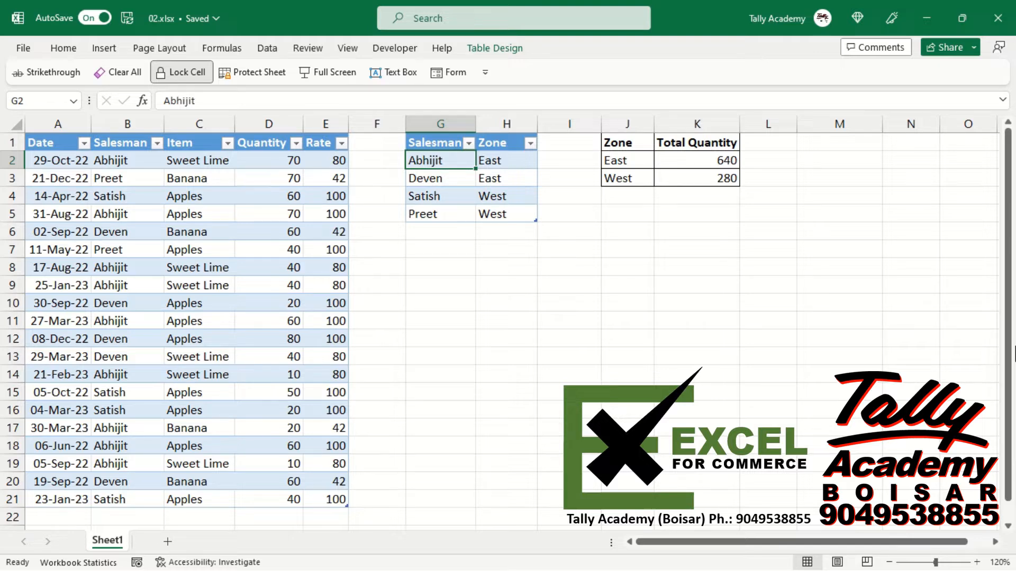
key("shift+Down")
key("shift+Down")
key("shift+Down")
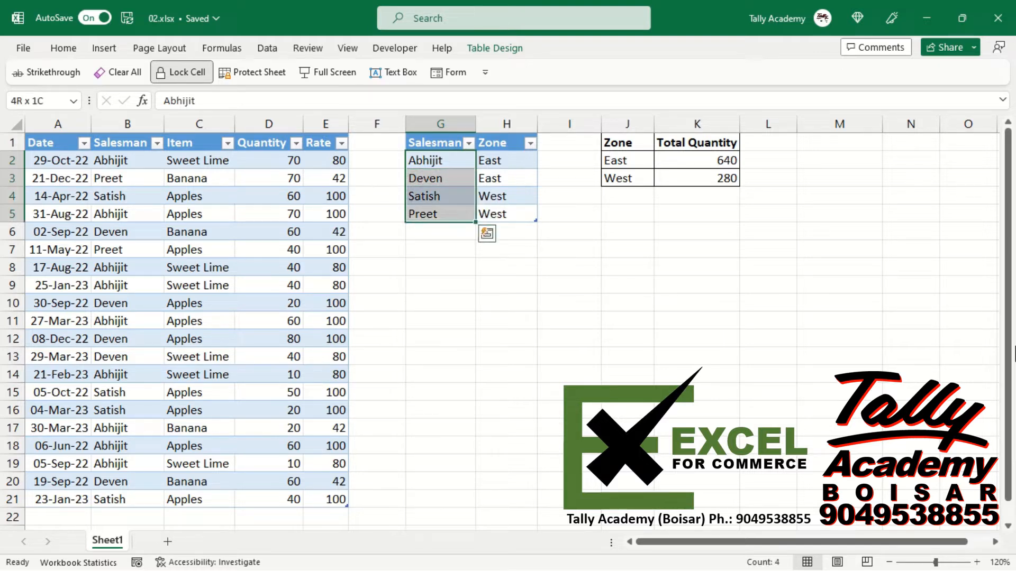
key("Return")
key("Return")
key("Return")
key("Return")
key("Return")
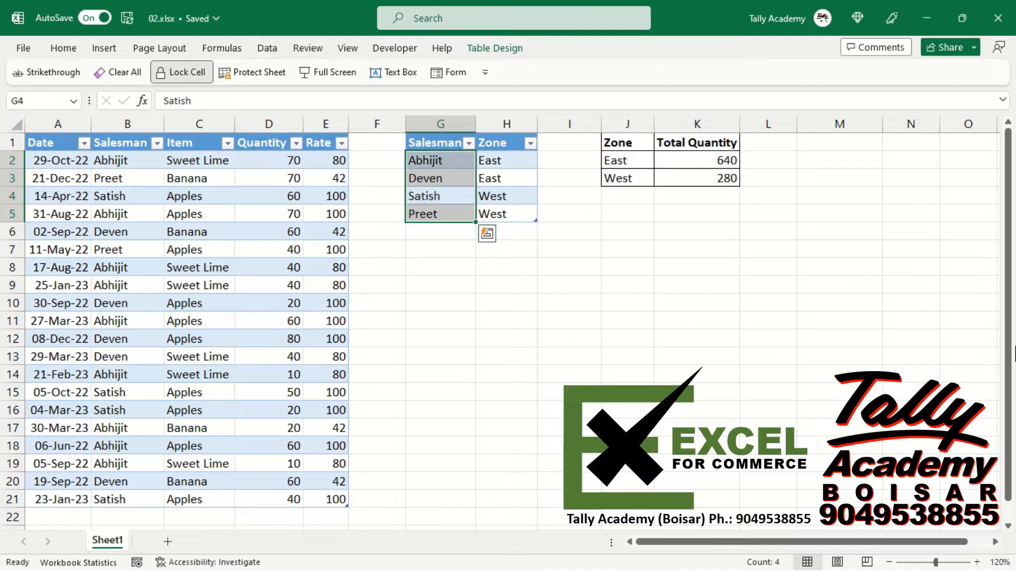
key("Return")
key("Return")
key("Return")
key("Return")
key("Return")
key("Return")
key("Return")
key("Return")
key("Return")
key("Return")
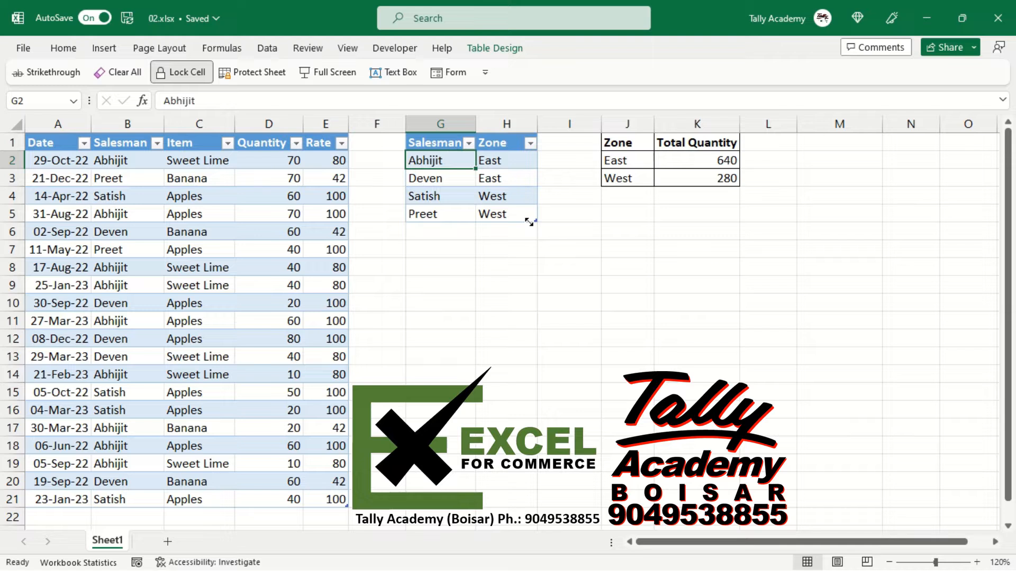
left_click(617, 160)
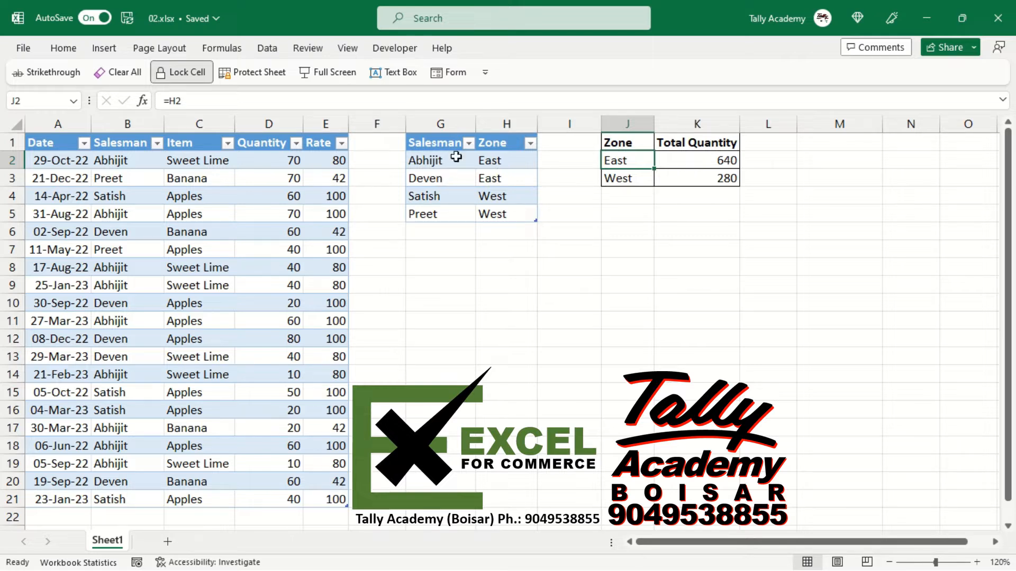
Create a PivotTable from the Zones table on the existing worksheet at cell G7 of Sheet1.
left_click(439, 184)
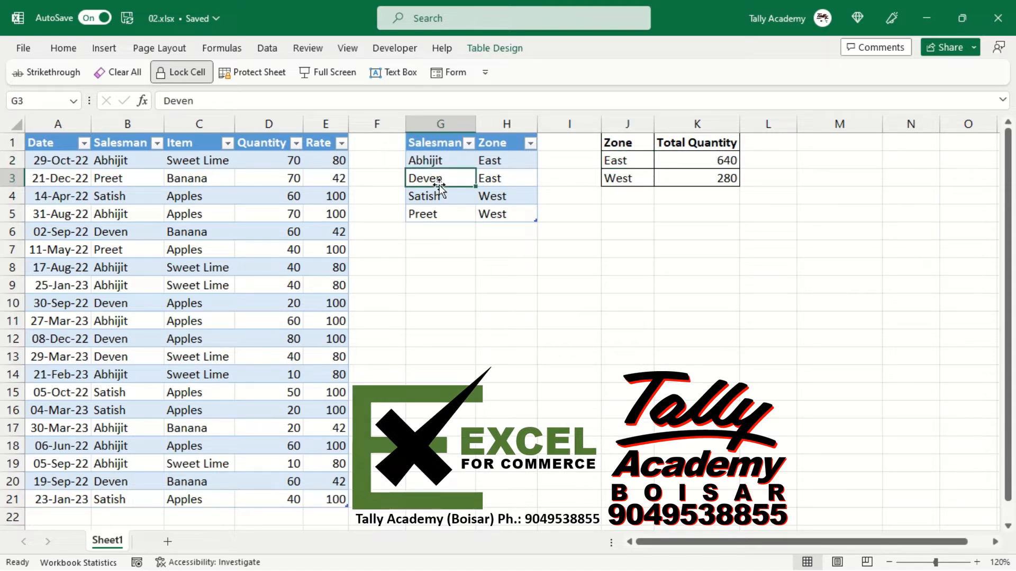
left_click(105, 48)
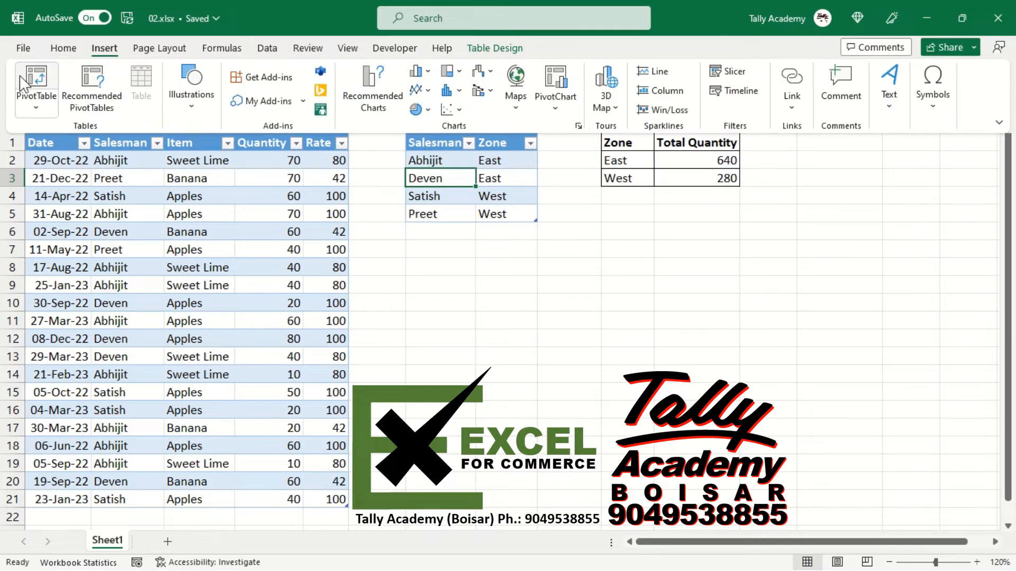
left_click(37, 81)
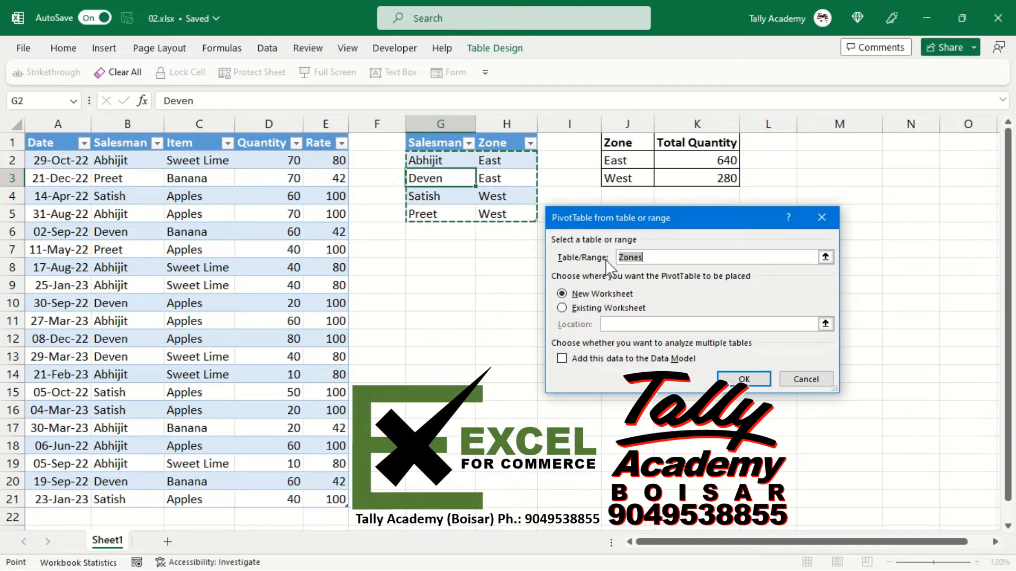
left_click(562, 308)
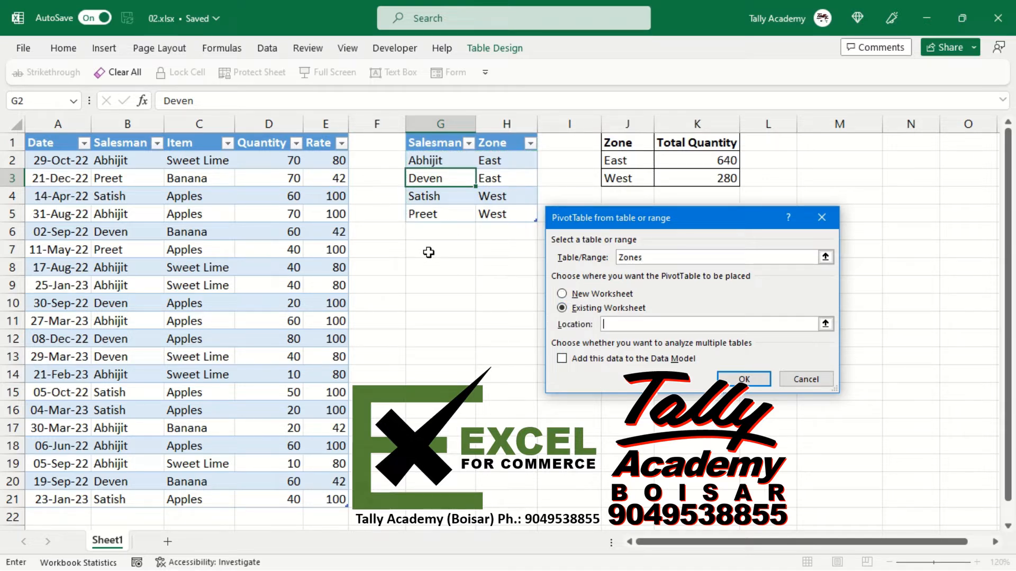
left_click(429, 252)
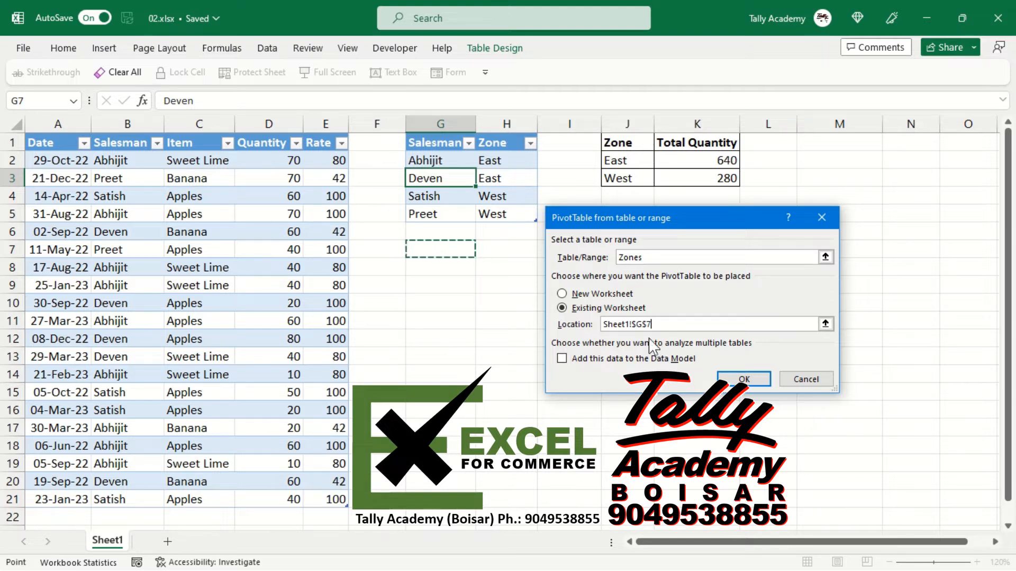
left_click(744, 379)
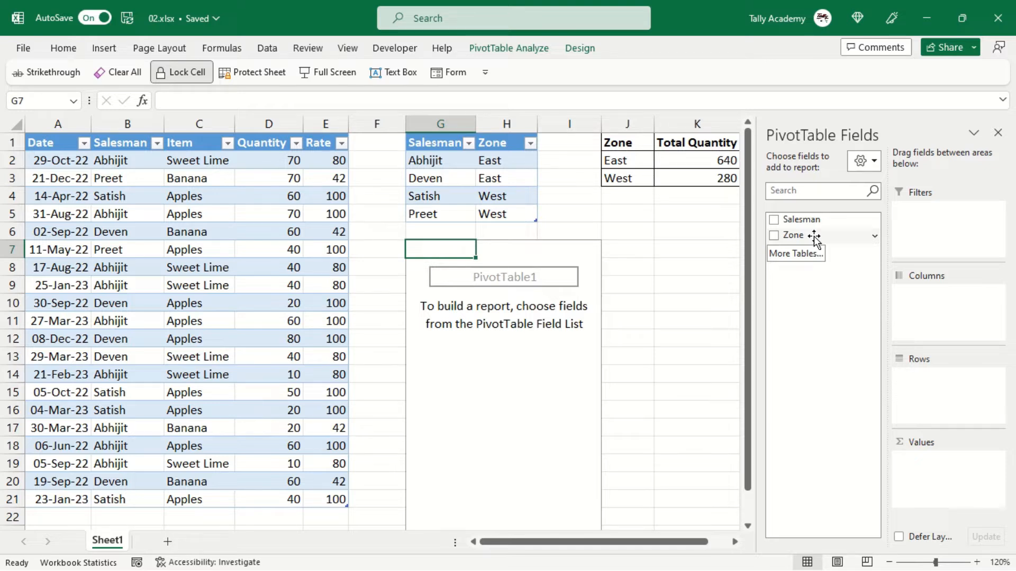
Add the Zone field to the rows and create a new Data Model PivotTable that can use multiple tables.
left_click_drag(813, 236, 918, 386)
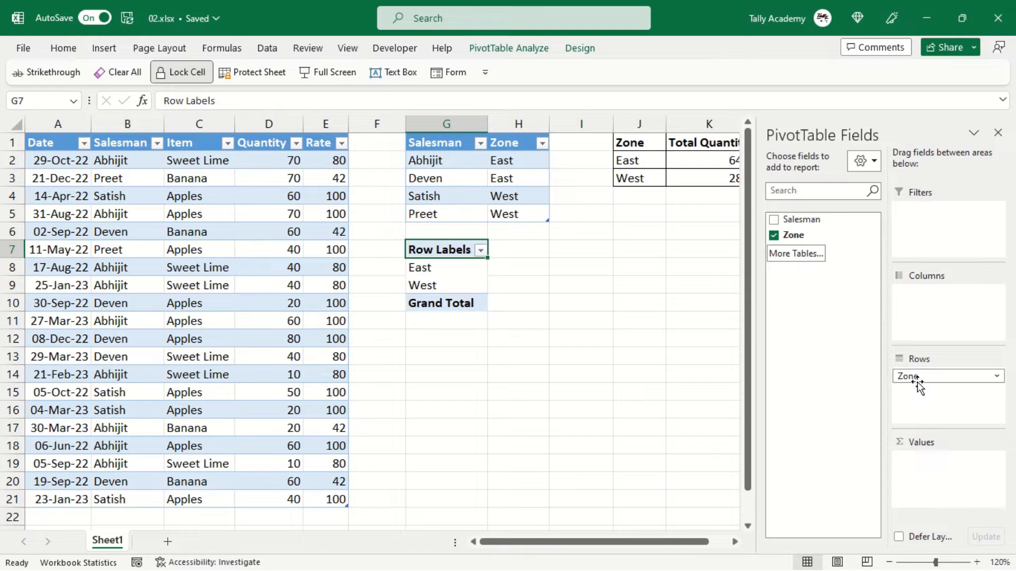
left_click(796, 254)
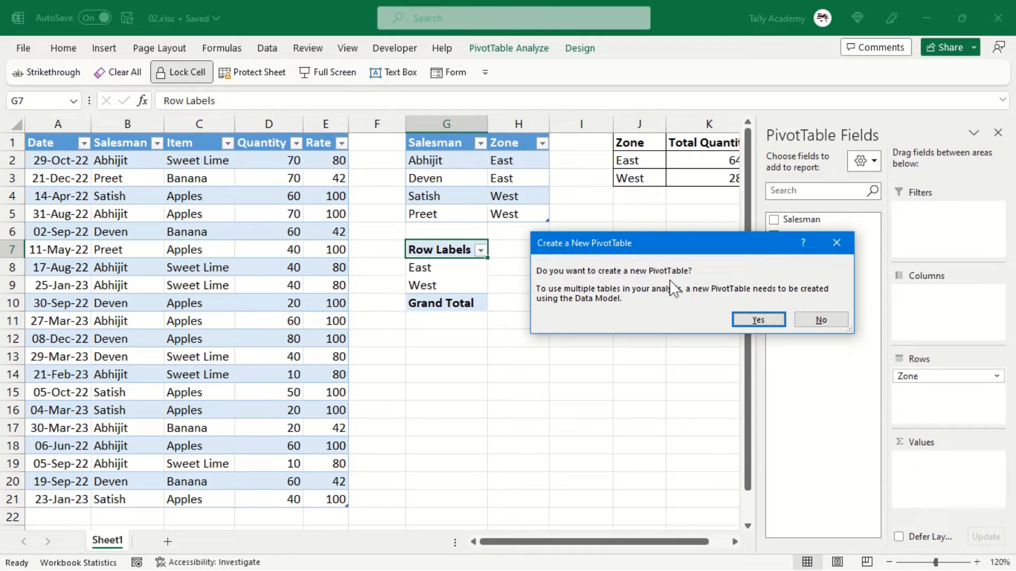
left_click(751, 320)
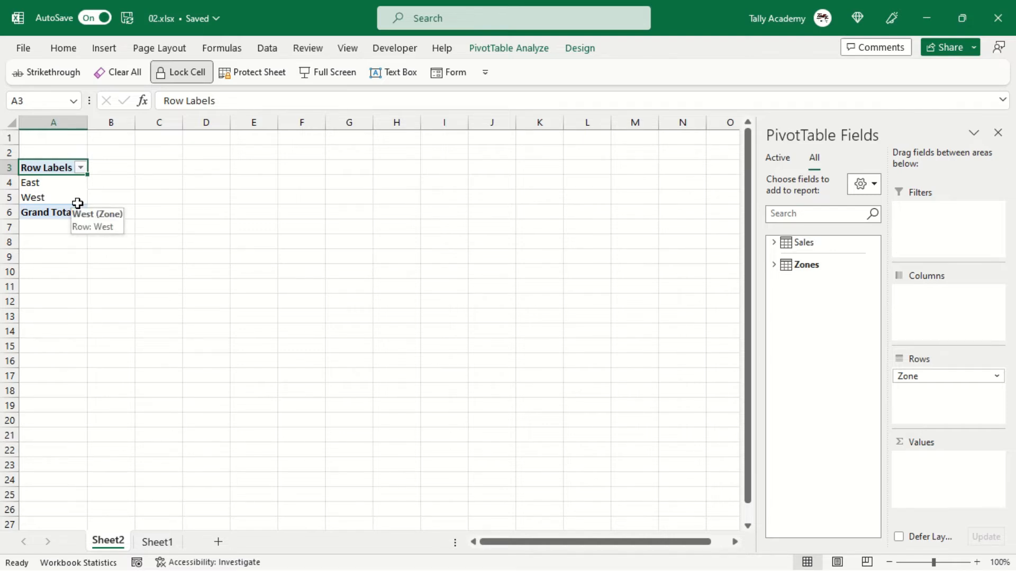
Expand the Sales and Zones tables in the field list and add Quantity from Sales to the PivotTable values.
left_click(775, 246)
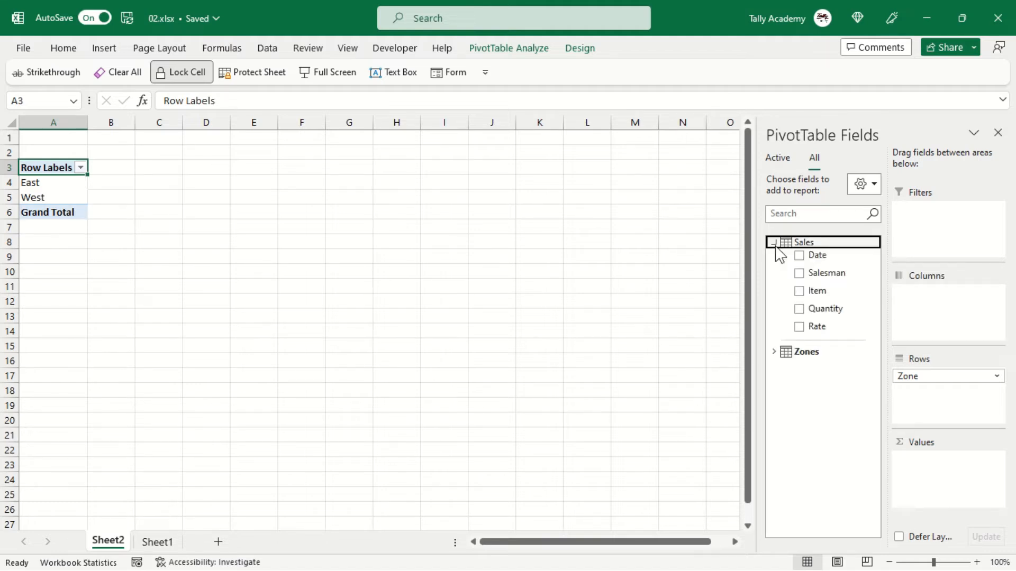
left_click(774, 352)
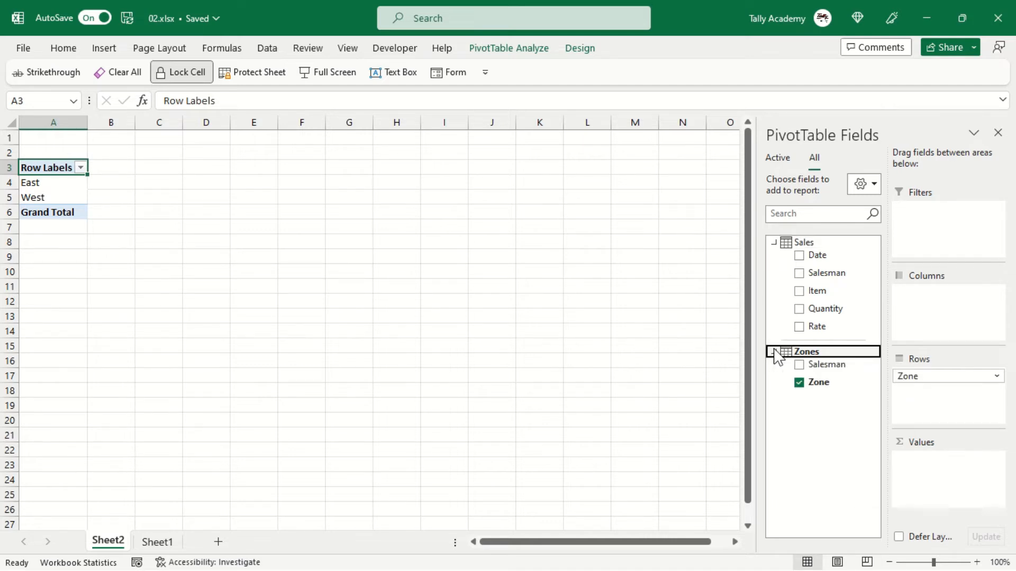
left_click(850, 312)
left_click_drag(850, 312, 924, 476)
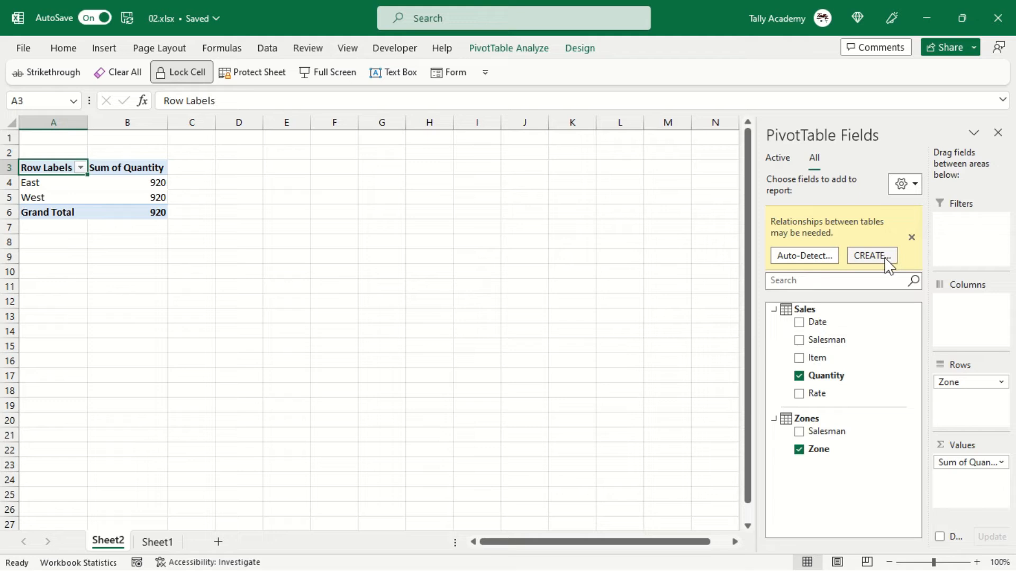
Auto-detect the relationship between the Sales and Zones tables and open the list of managed relationships.
left_click(813, 256)
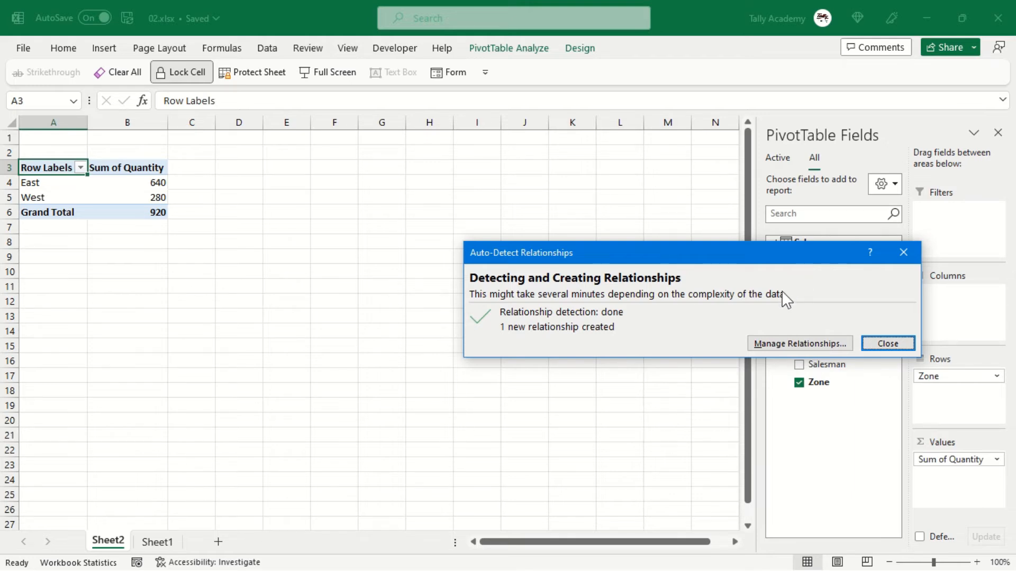
left_click(779, 342)
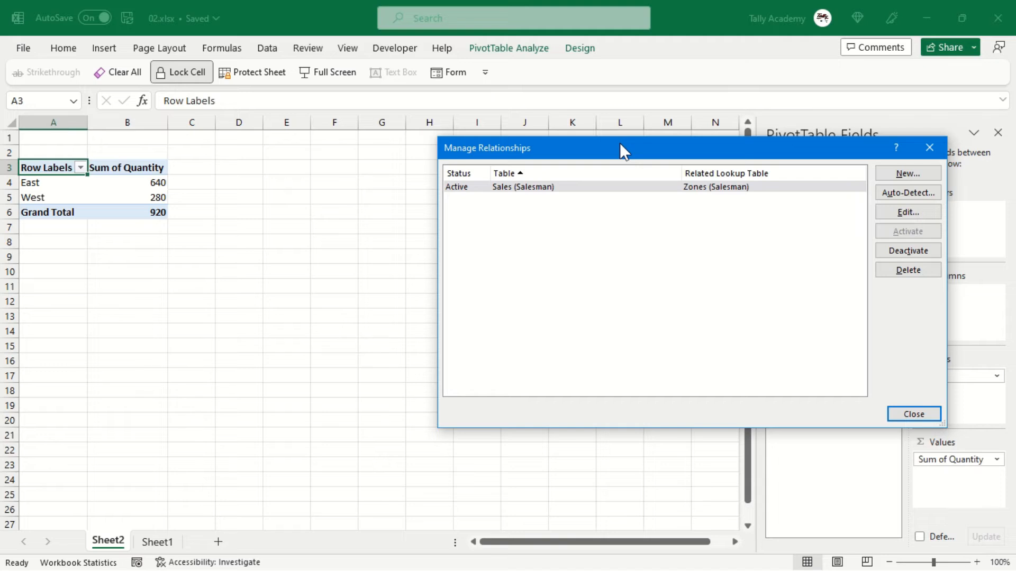
left_click_drag(620, 143, 465, 136)
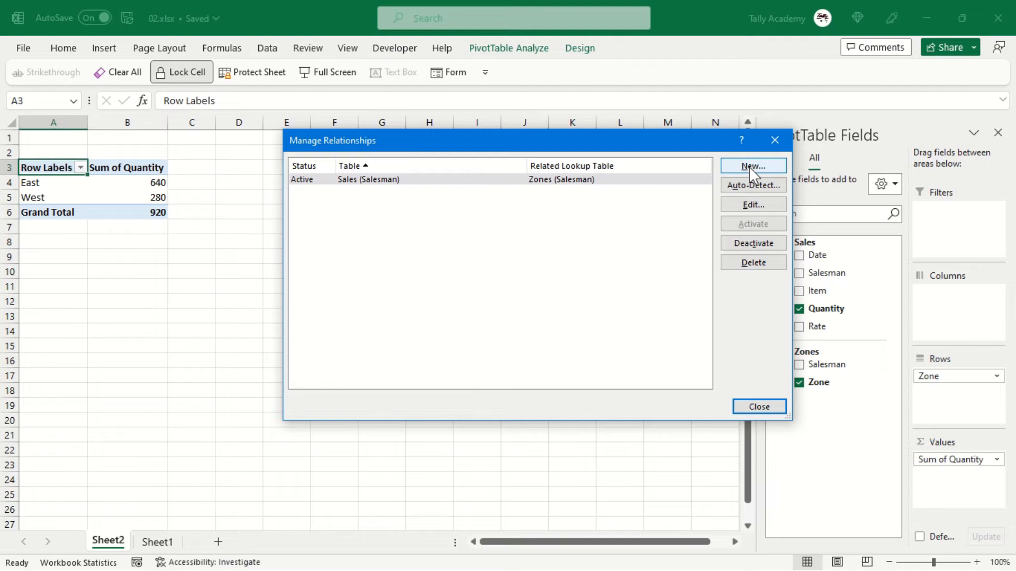
Examine the tables and the Salesman foreign and primary columns that link Sales to Zones, keeping the relationship as set.
left_click(636, 180)
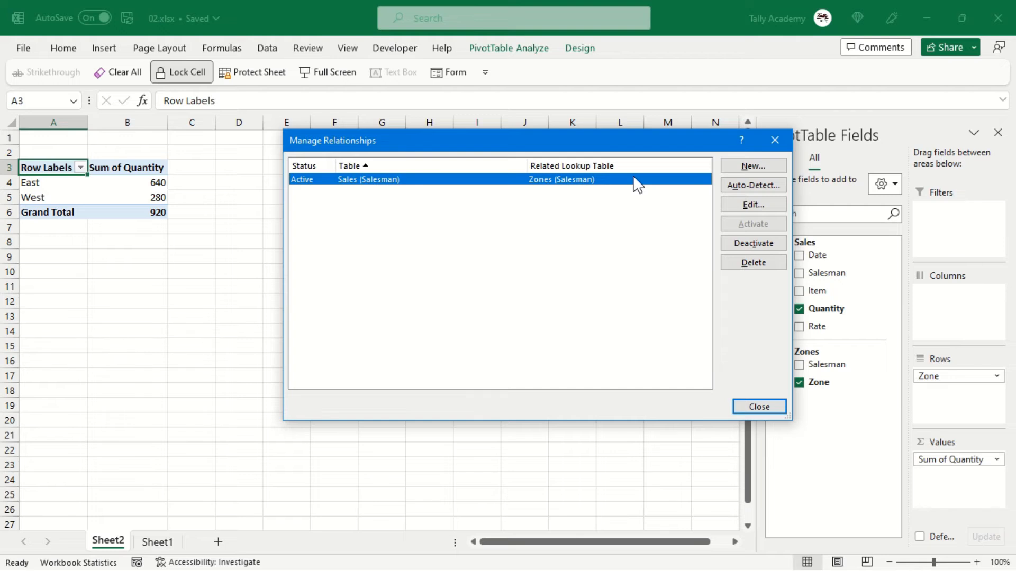
left_click(743, 204)
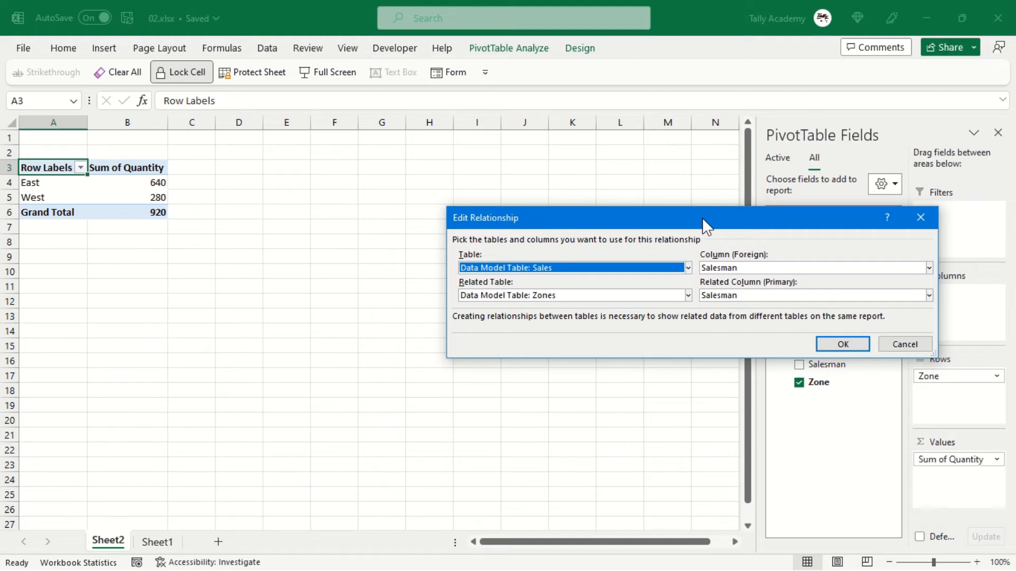
left_click_drag(703, 217, 477, 176)
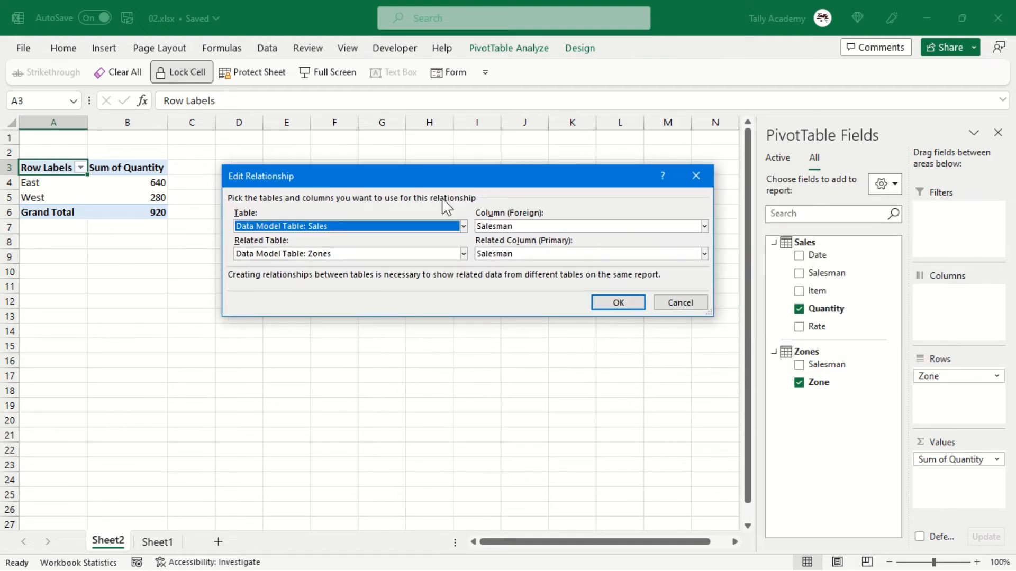
left_click(464, 227)
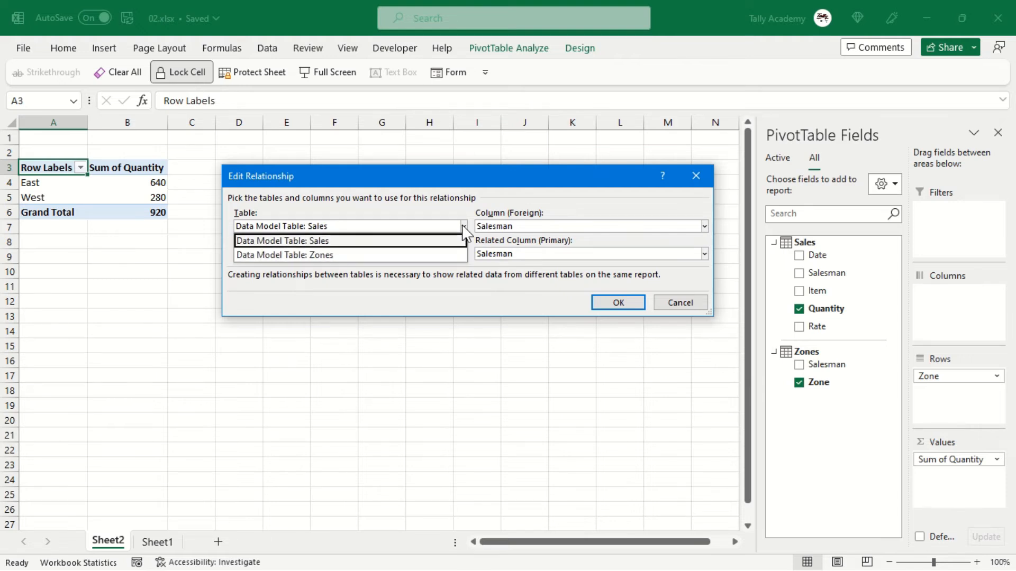
left_click(463, 227)
left_click(554, 227)
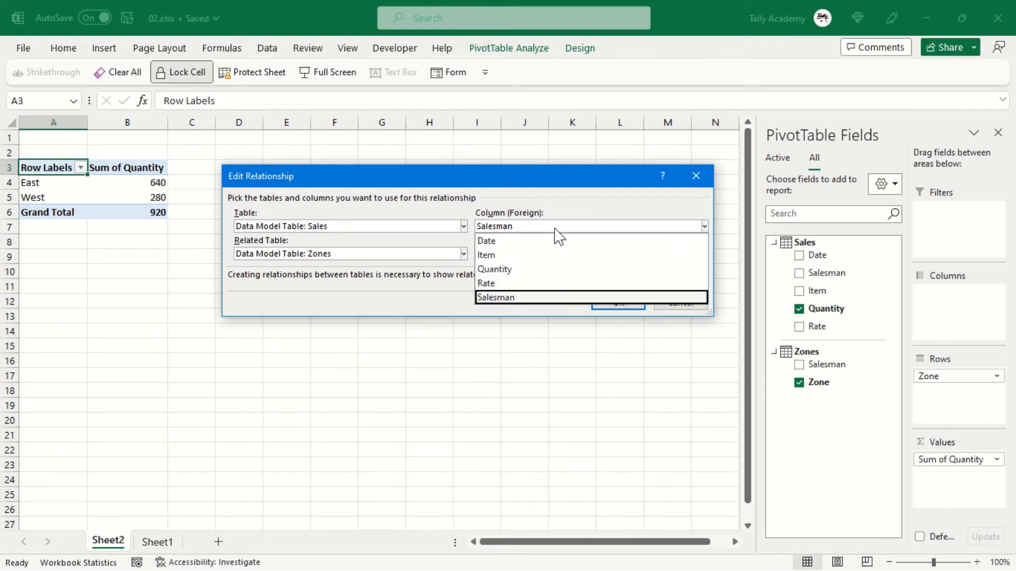
left_click(555, 228)
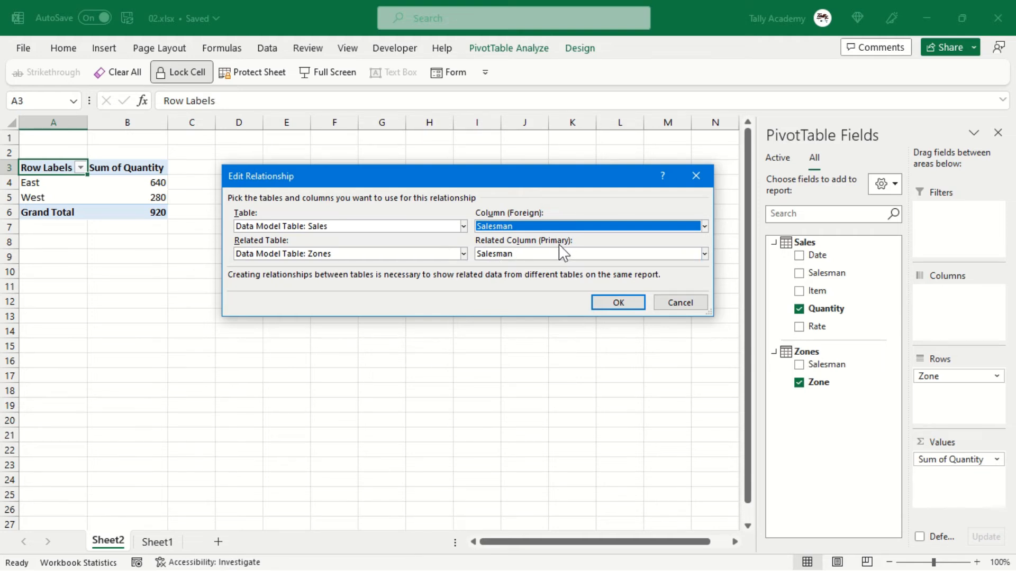
left_click(463, 227)
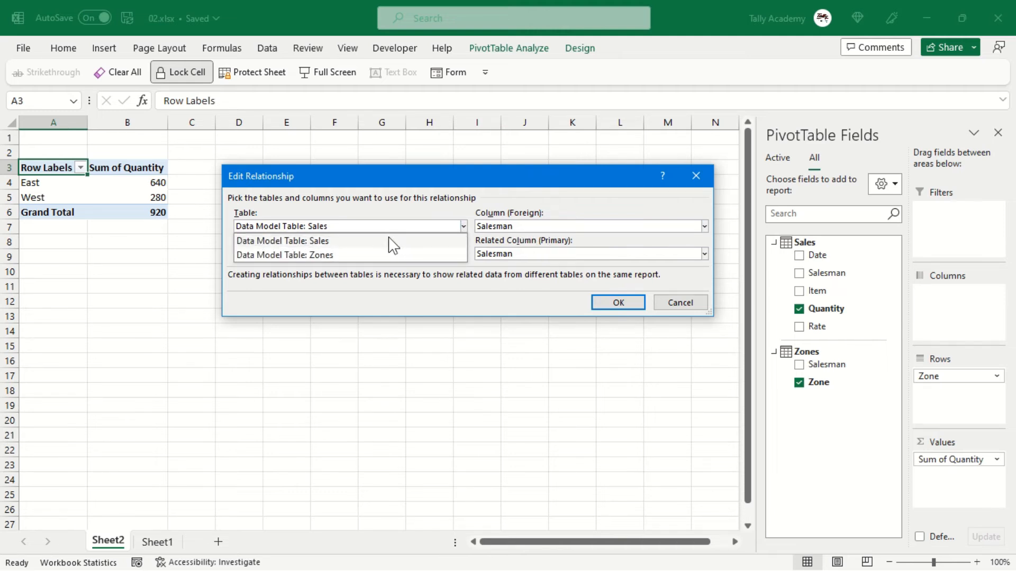
left_click(391, 241)
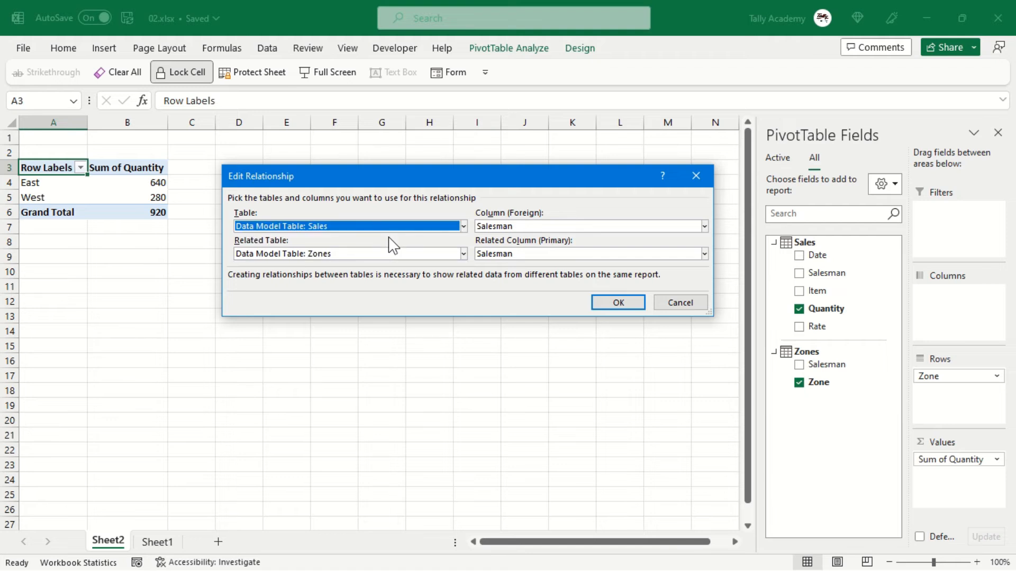
left_click(703, 226)
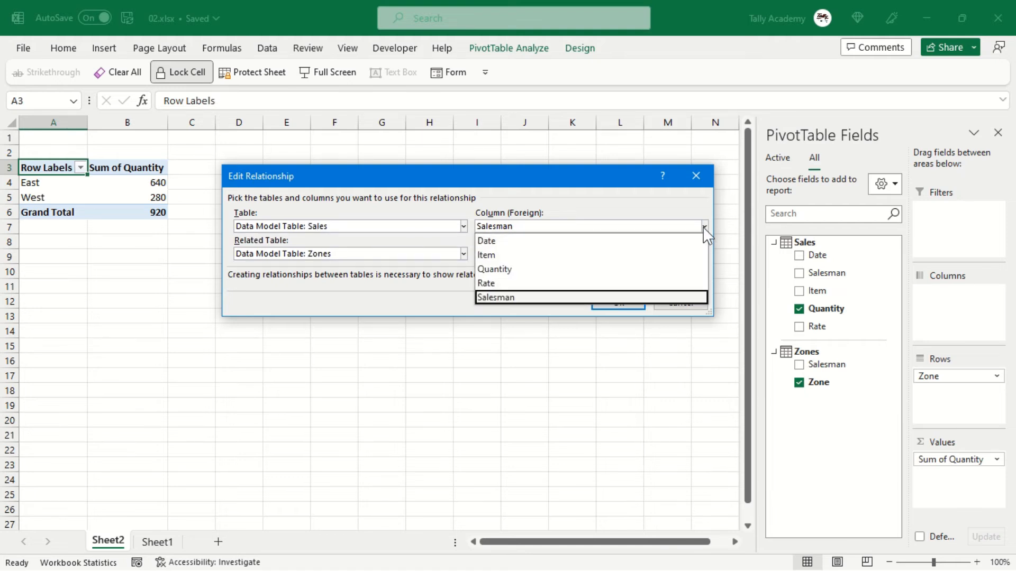
left_click(702, 226)
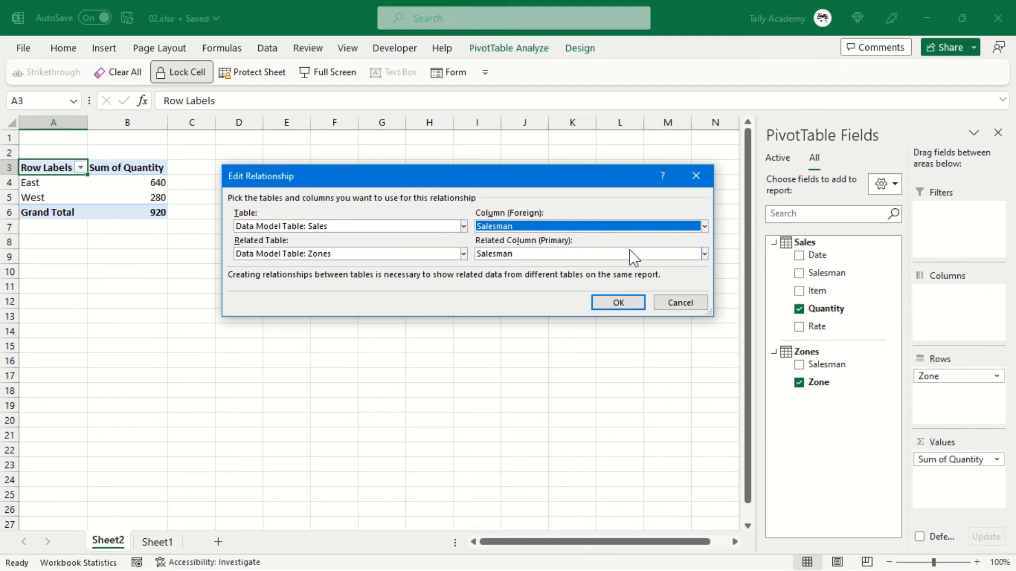
left_click(618, 302)
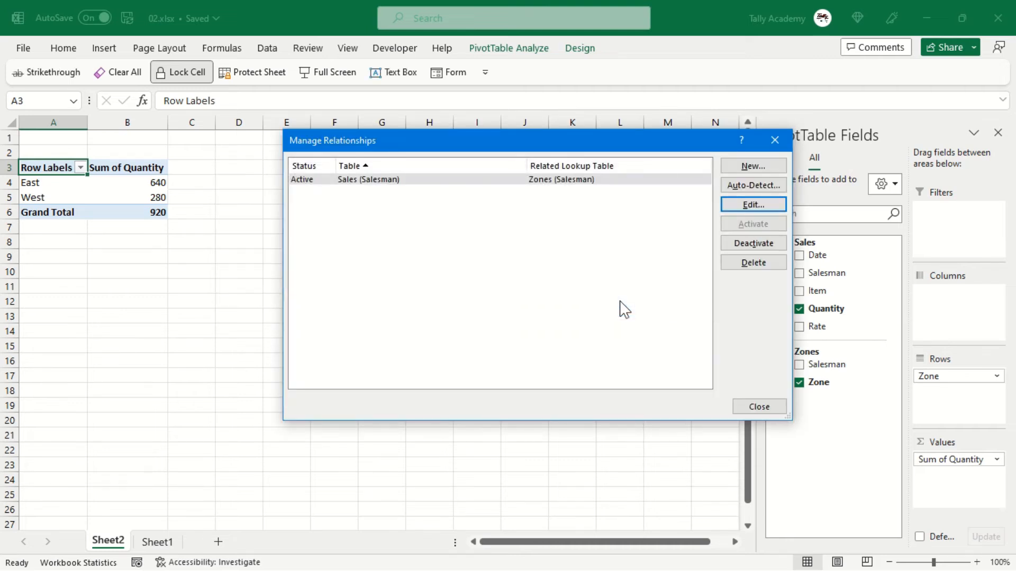
left_click(754, 409)
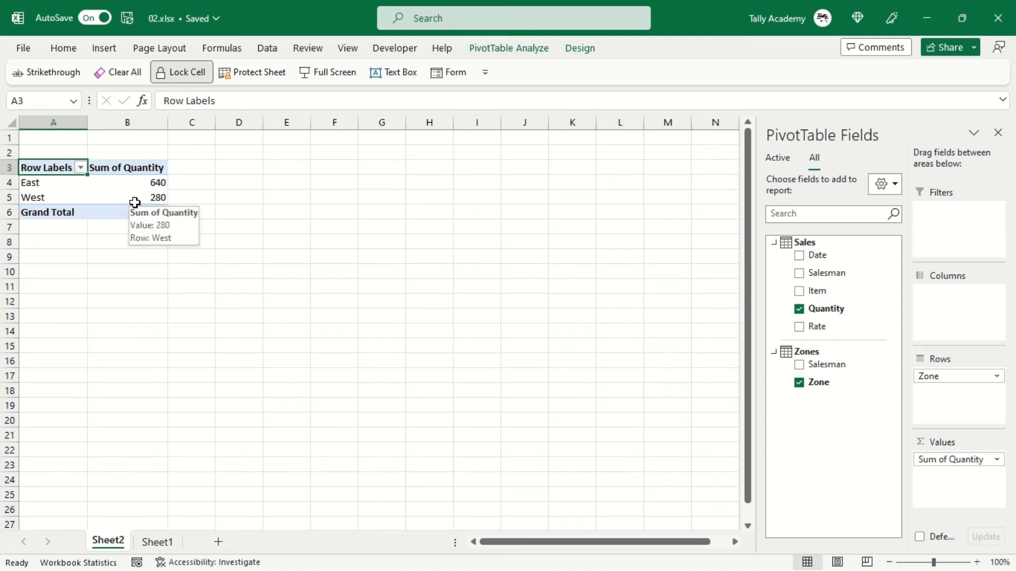
Go to Sheet1 and hide the PivotTable field list.
left_click(156, 543)
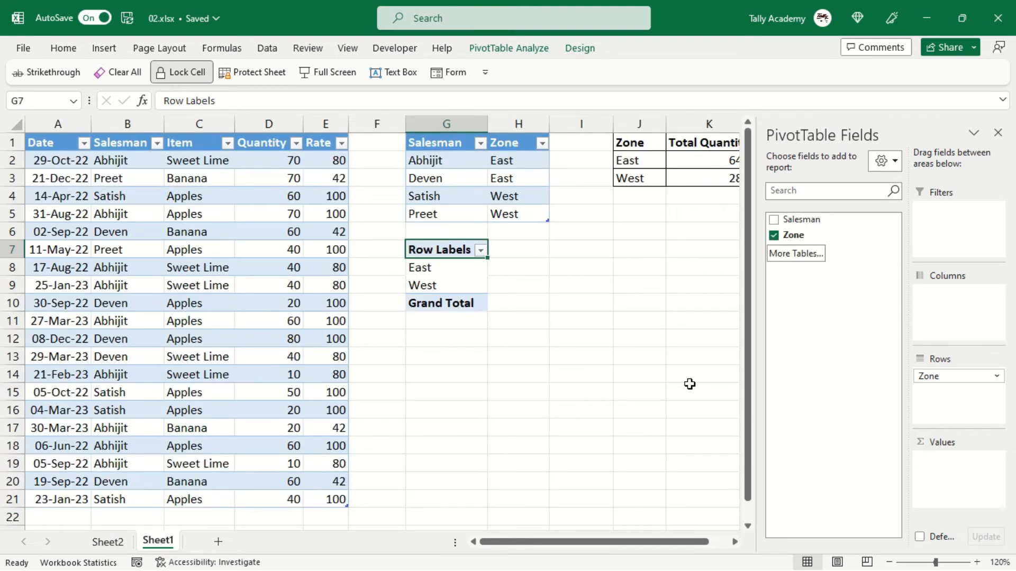
left_click(997, 133)
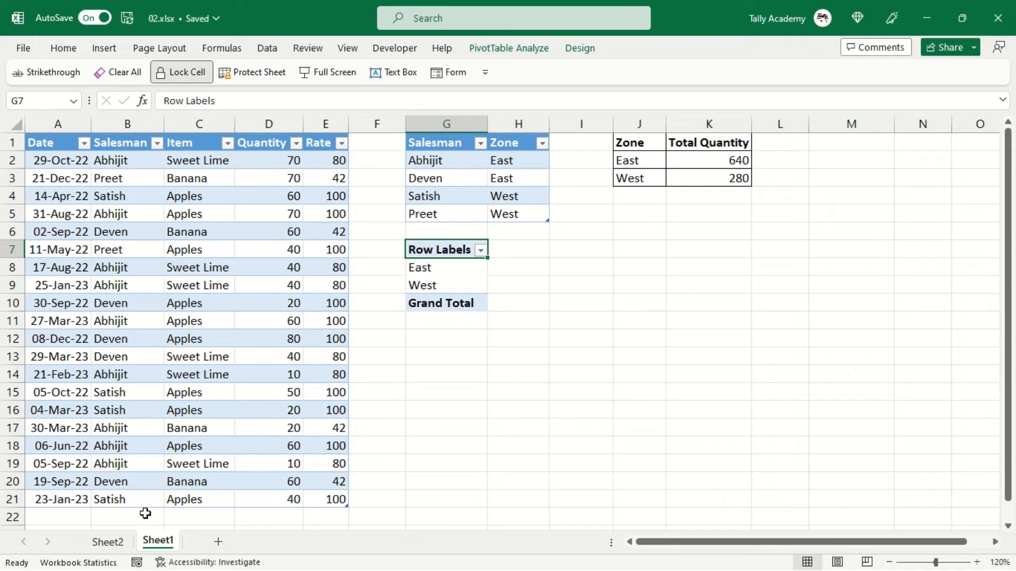
Rename Sheet2, which holds the quantity-by-zone PivotTable, as Zone_Wise_Sales.
left_click(107, 543)
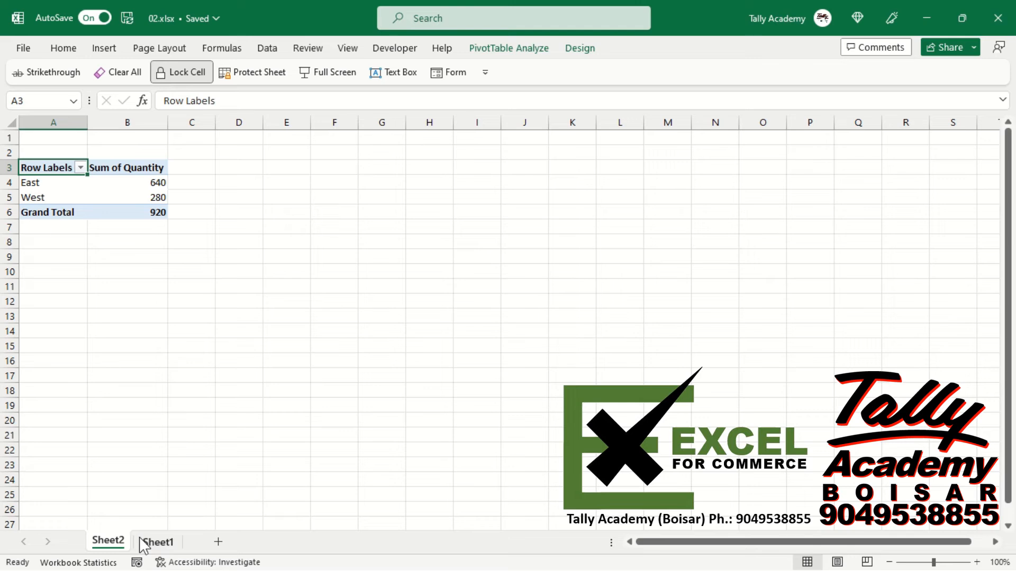
double_click(110, 540)
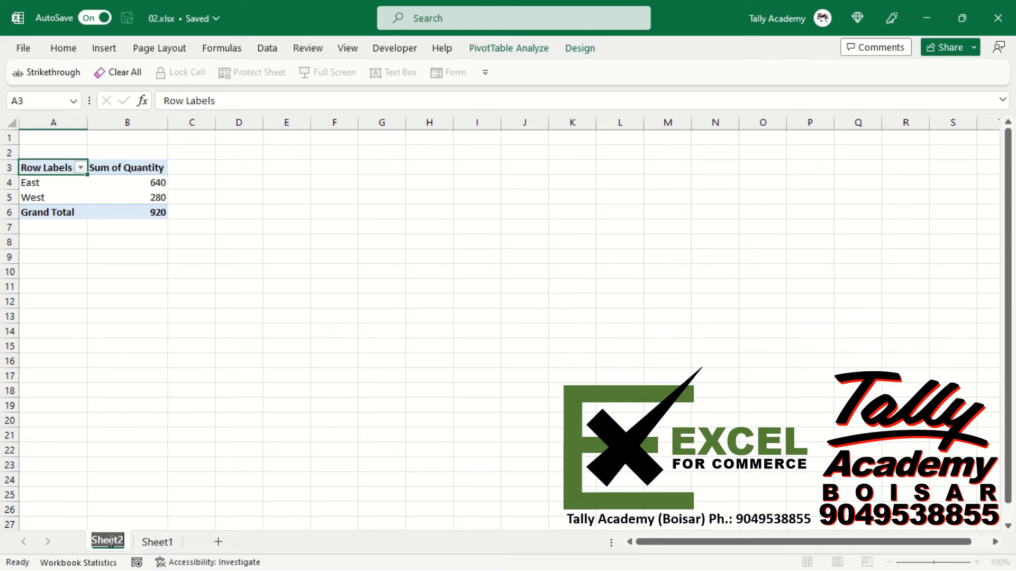
type("Zone_Wise_Sales")
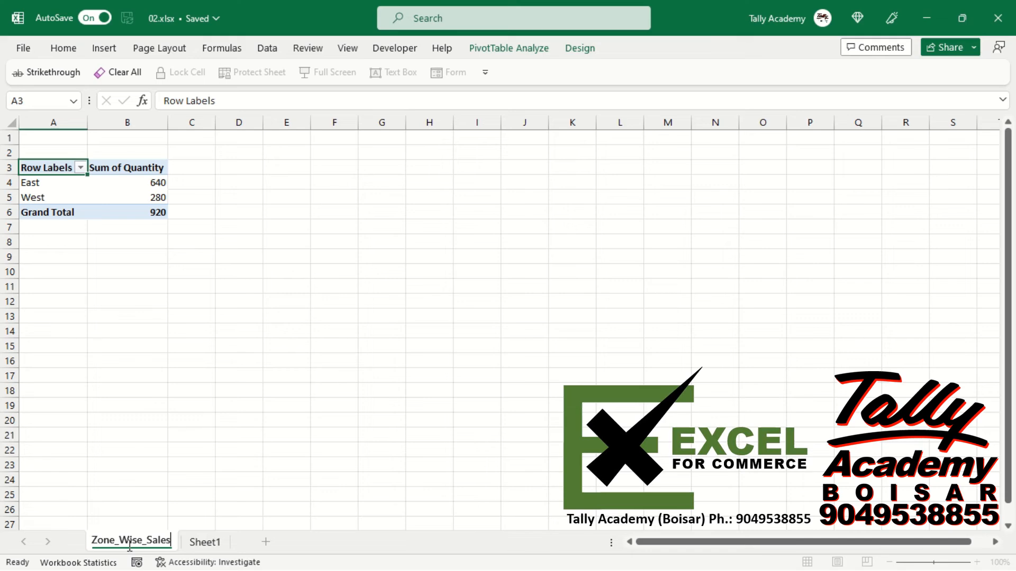
Rename Sheet1, which holds the source tables, as Sales.
left_click(201, 541)
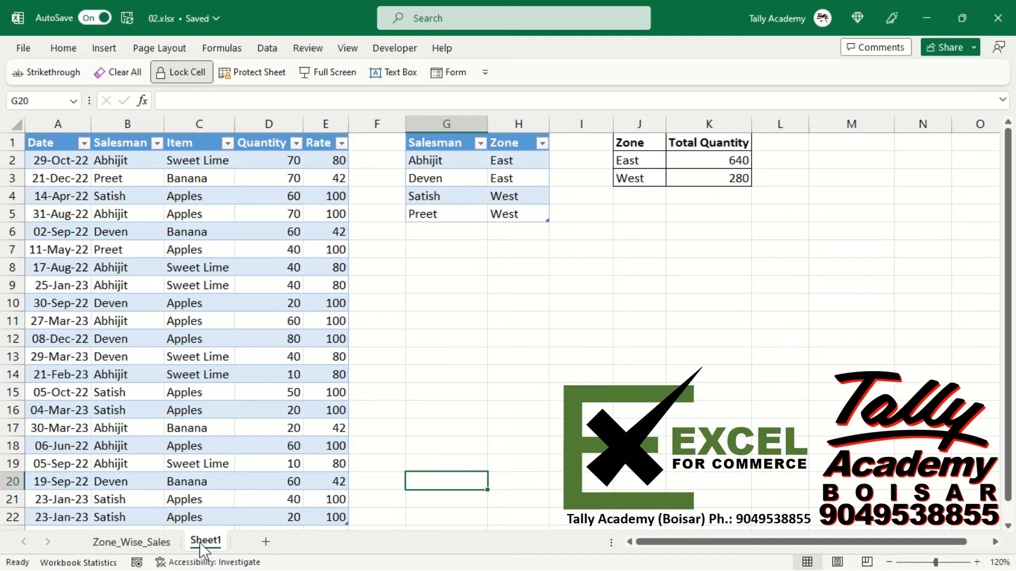
double_click(197, 540)
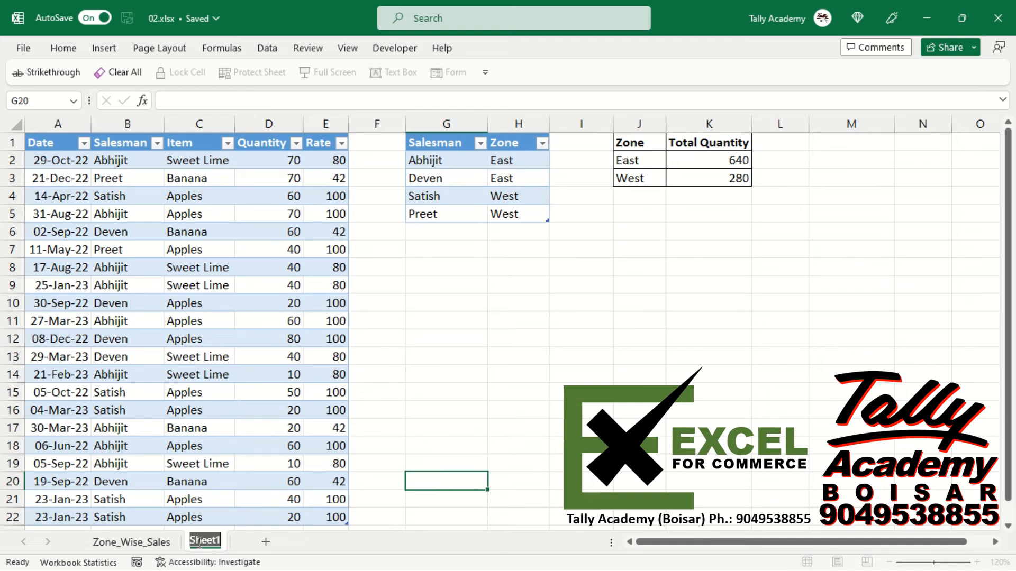
type("Sales")
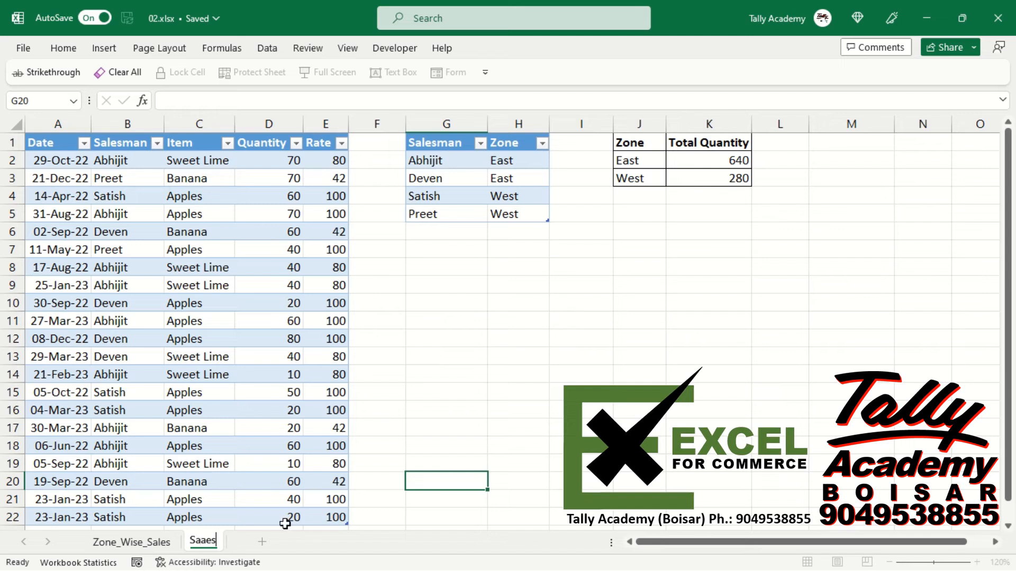
key("BackSpace")
key("BackSpace")
key("BackSpace")
type("les")
key("Return")
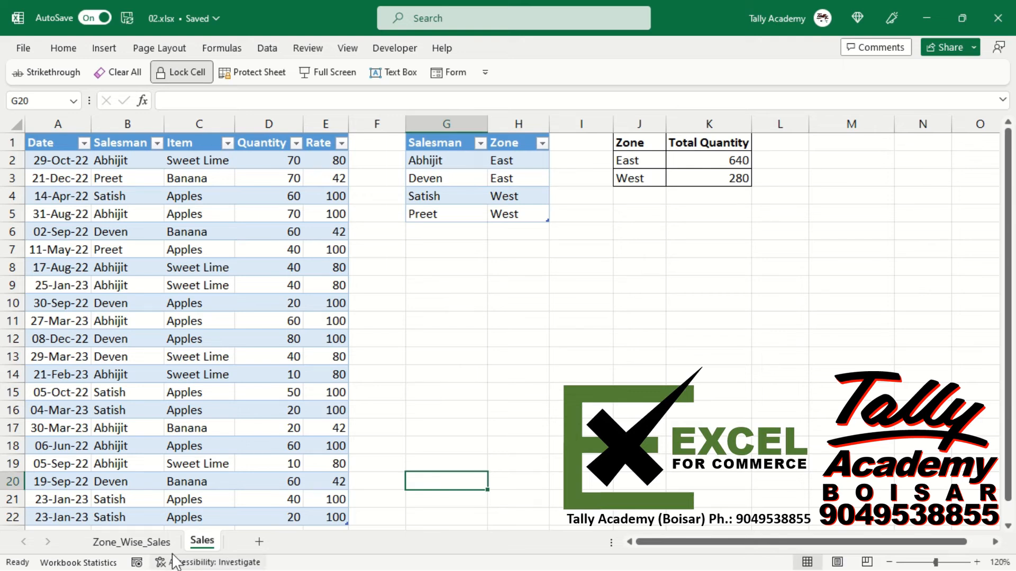
Check the salesman and quantity of the last sales record in row 22 of the Sales sheet.
left_click(113, 521)
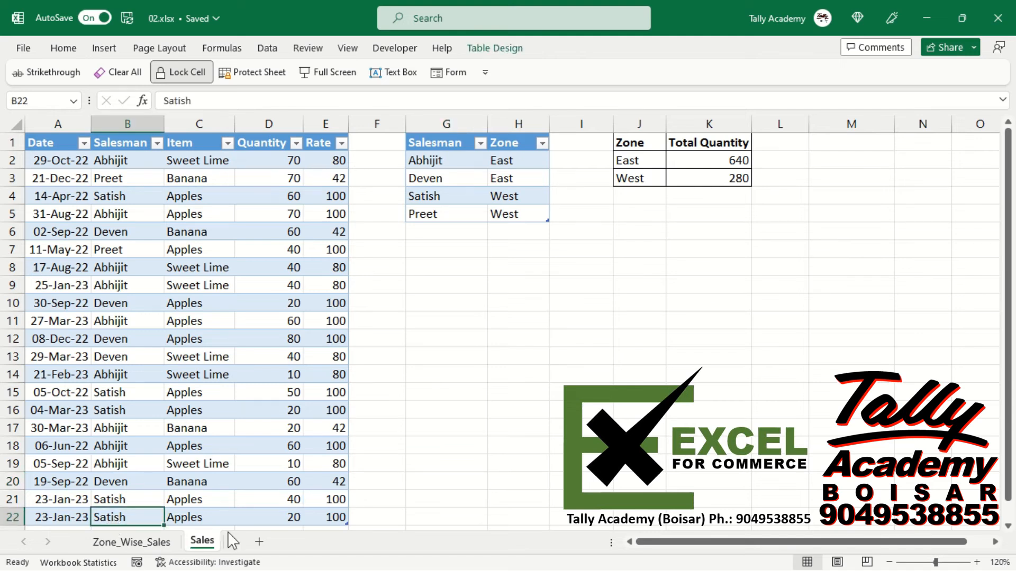
left_click(270, 522)
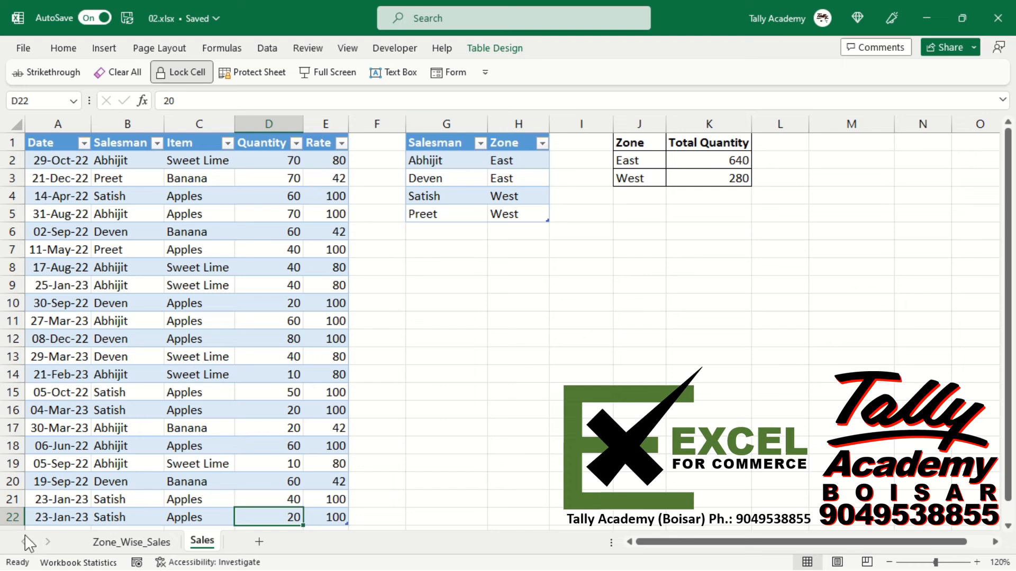
left_click(6, 519)
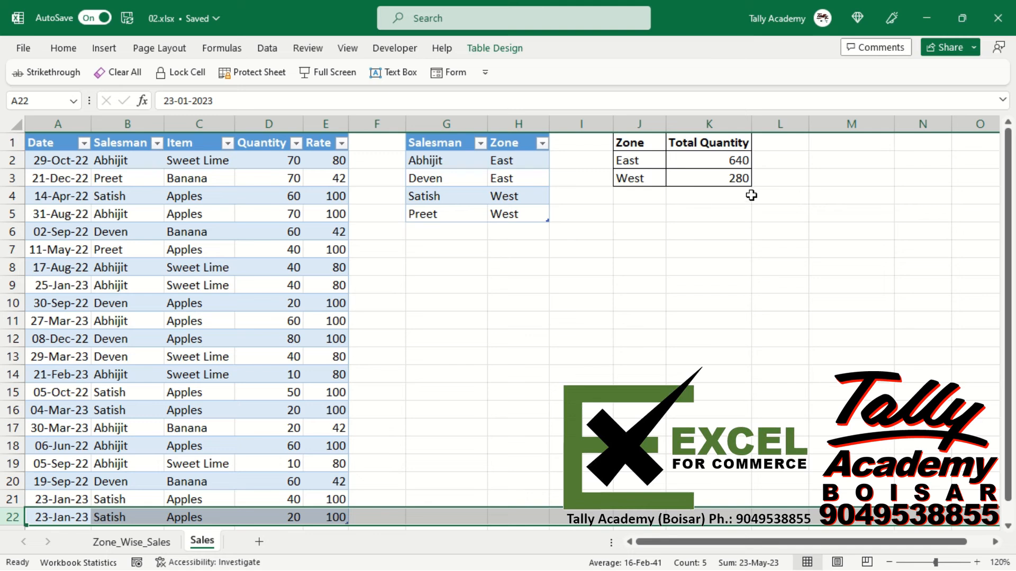
left_click(200, 267)
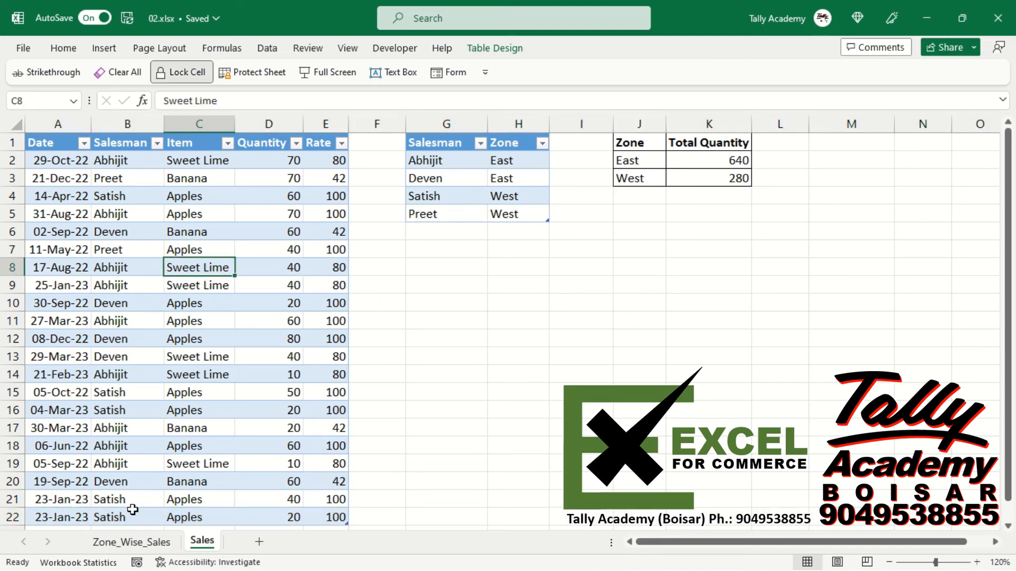
Refresh the PivotTable on the Zone_Wise_Sales sheet and return to the Sales sheet.
left_click(135, 545)
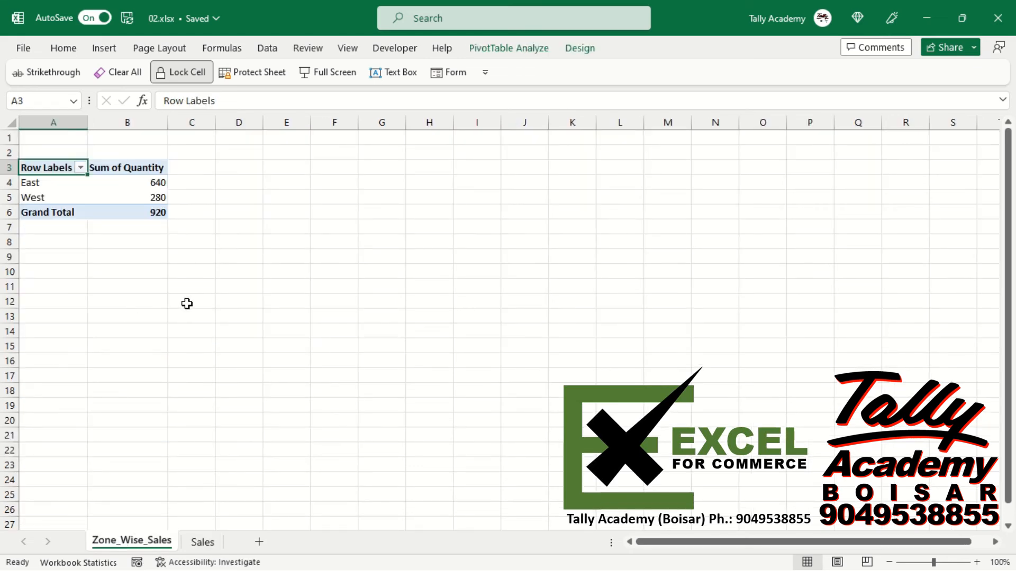
left_click(139, 196)
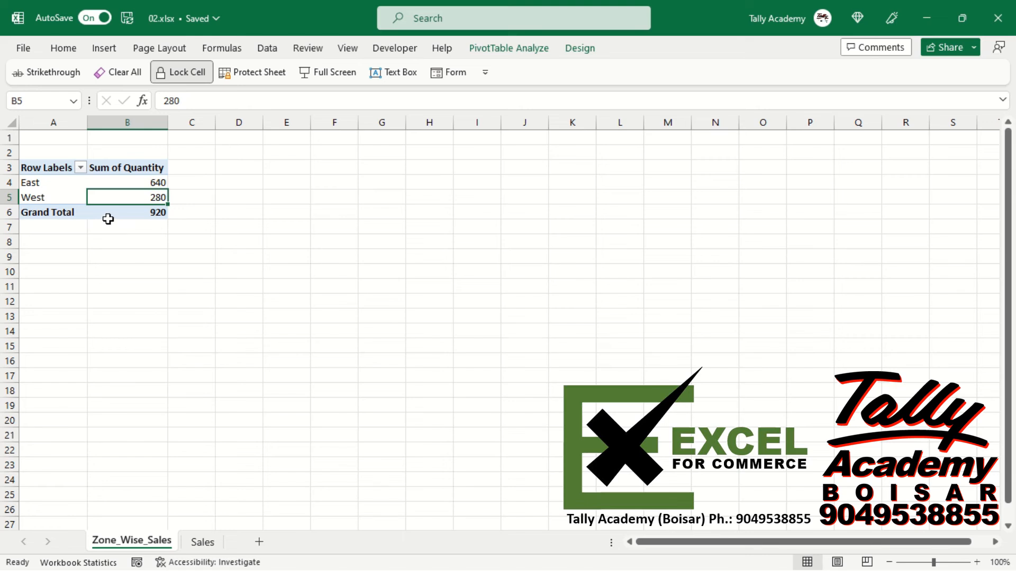
left_click(499, 48)
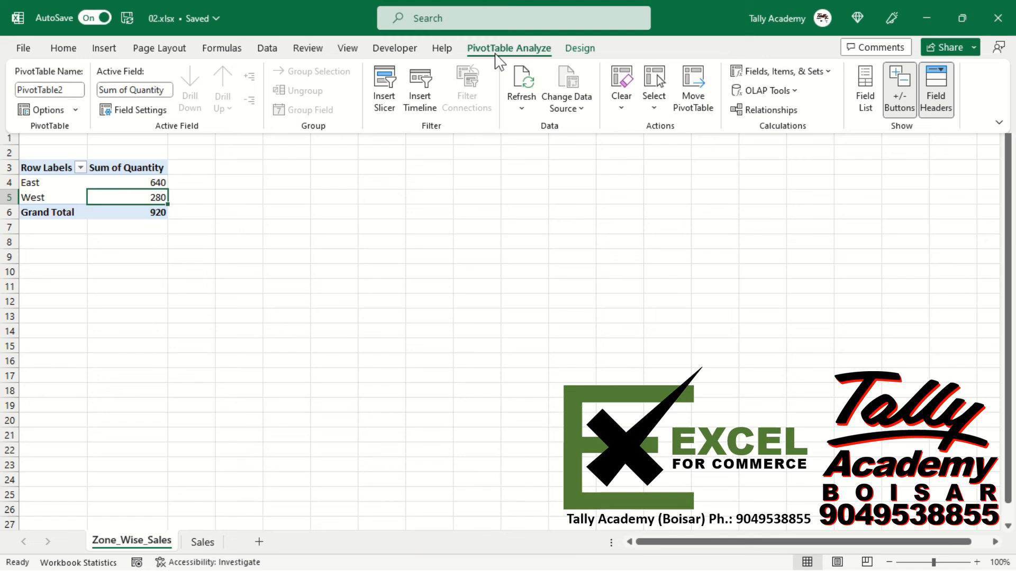
left_click(527, 92)
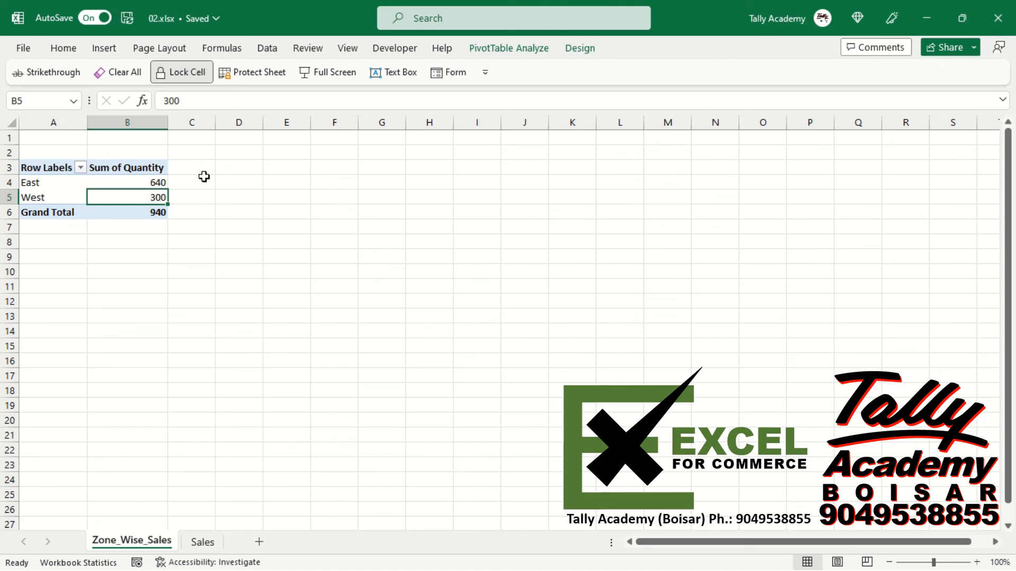
mouse_move(145, 198)
left_click(203, 544)
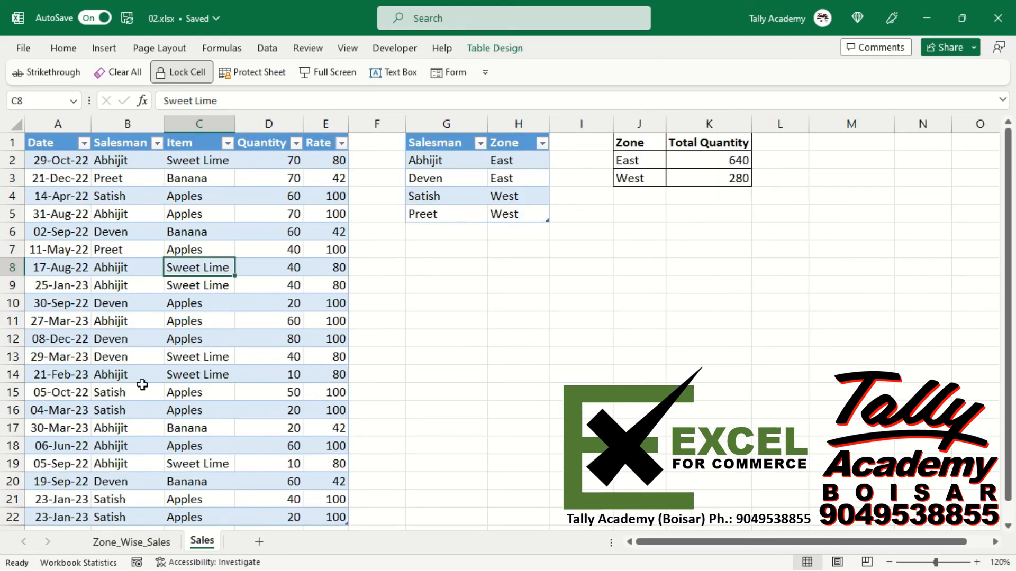